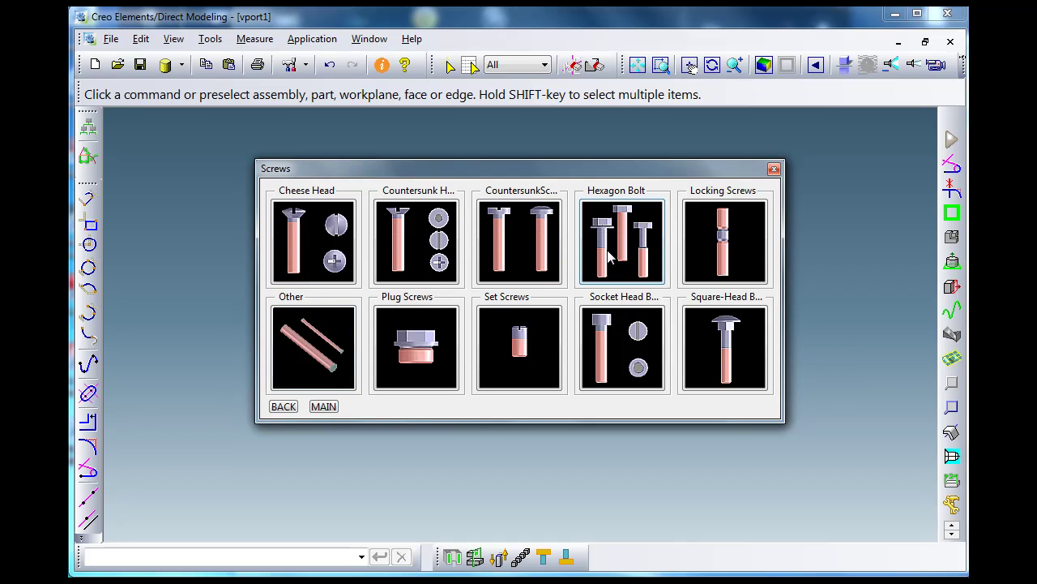
Close the Screws catalogue window.
click(774, 171)
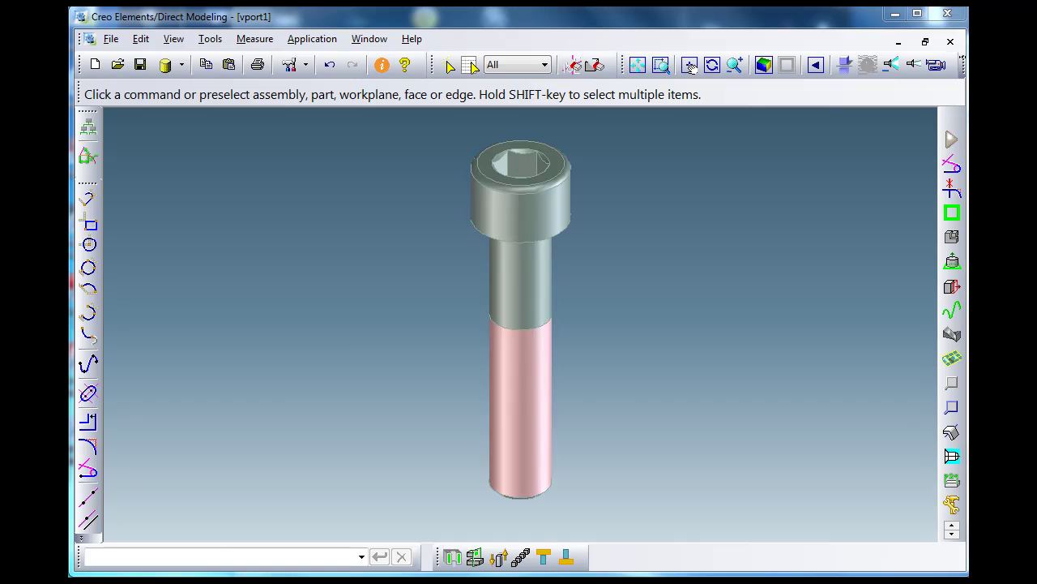
scroll(607, 403, down, 2)
scroll(610, 265, down, 3)
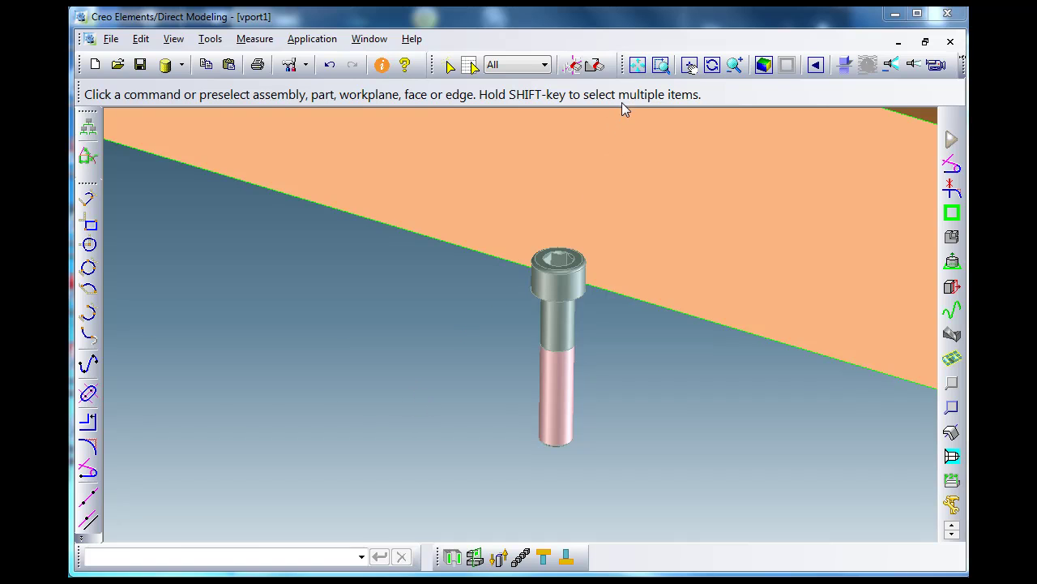
click(637, 64)
middle_drag(530, 364, 552, 283)
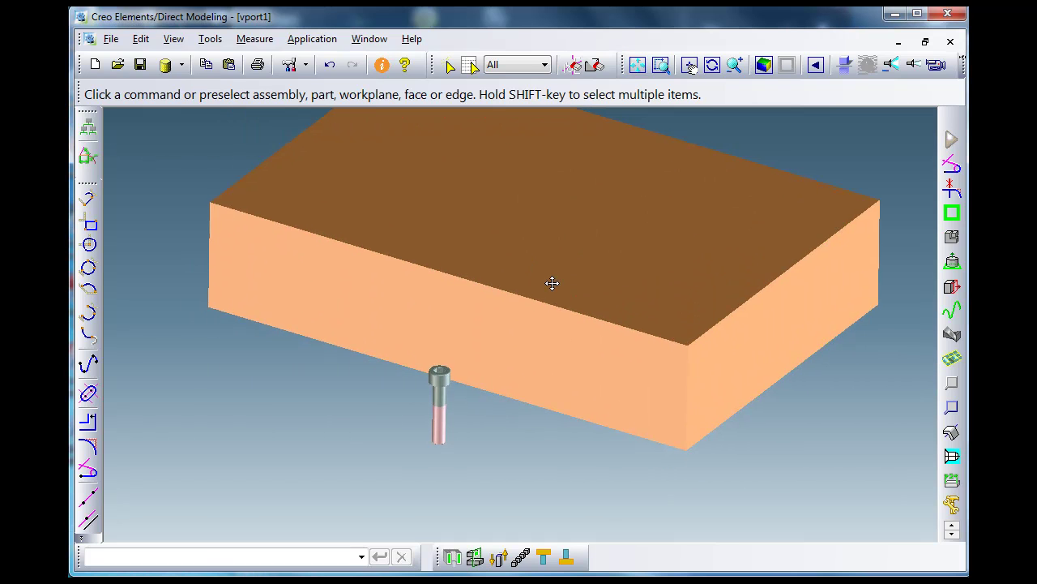
Examine the parameters of the hole actions defined for the socket head screw, from Simple Hole to CBore Hole, without applying any.
click(950, 381)
click(953, 504)
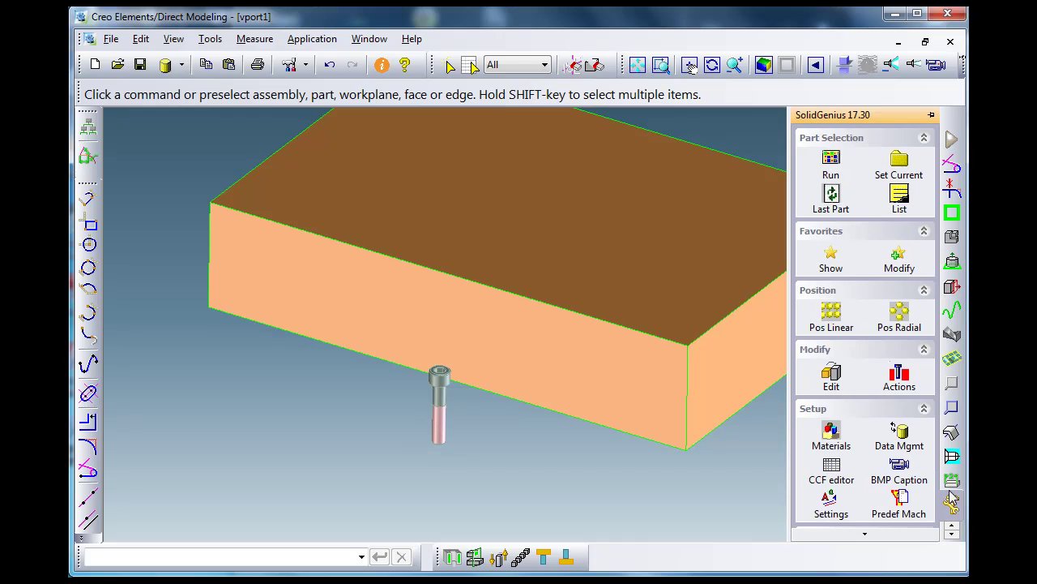
click(900, 377)
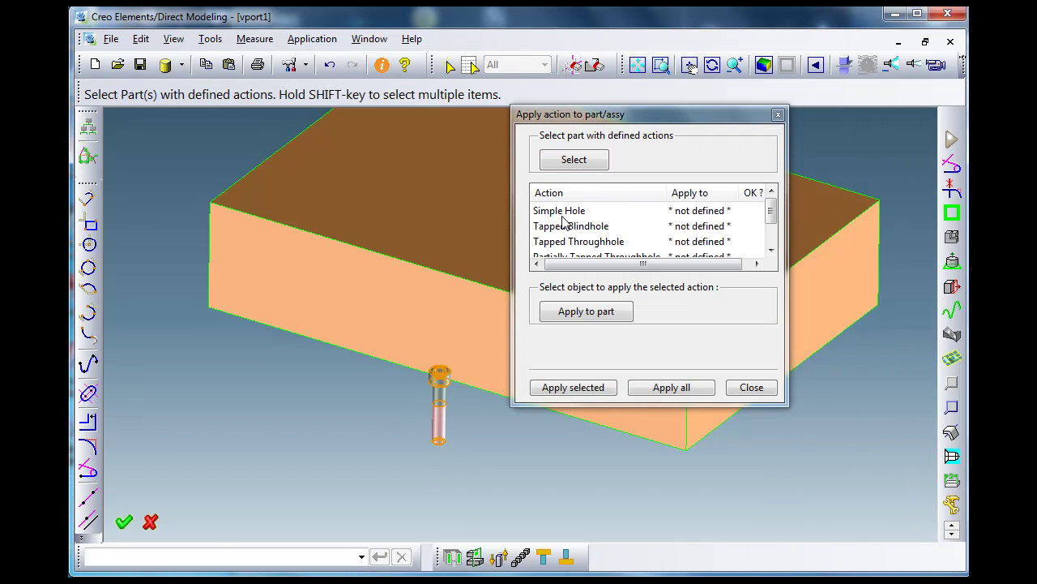
click(563, 212)
click(563, 227)
click(563, 242)
click(771, 249)
click(771, 249)
click(609, 225)
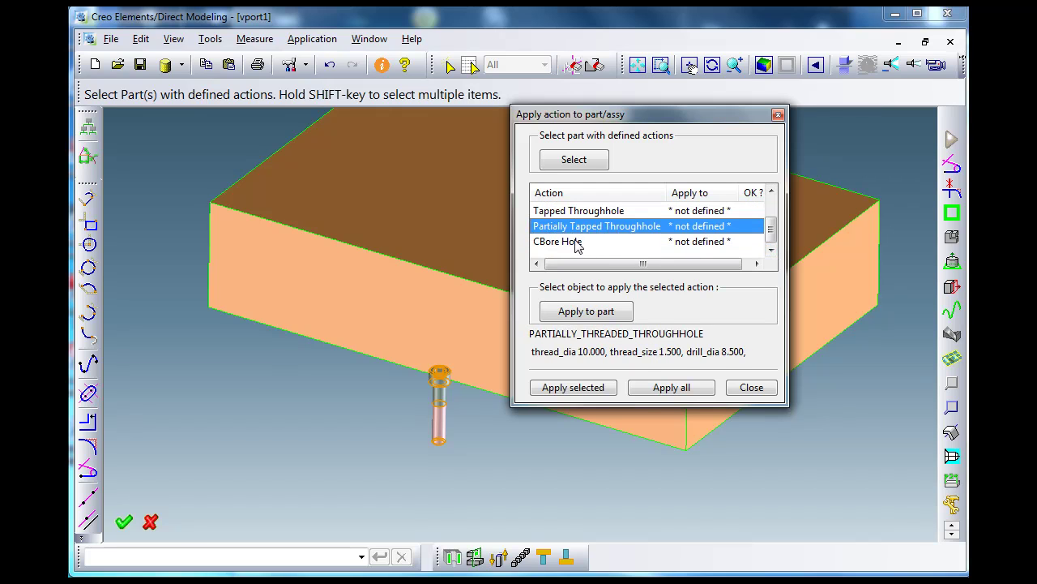
click(577, 243)
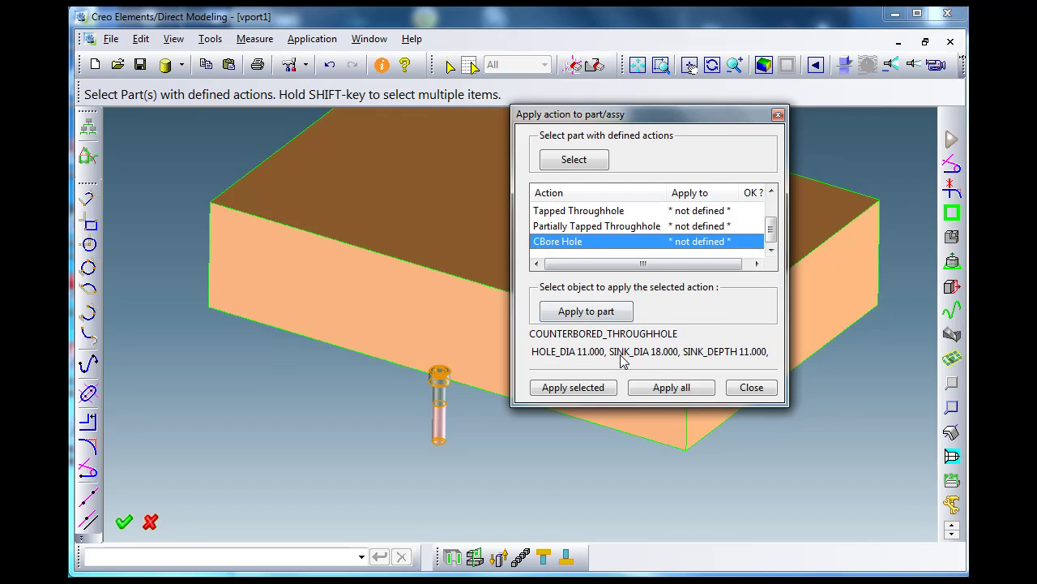
click(752, 388)
Copy the socket head screw to five spaced points along the upper front edge of the block, using a reference point on the screw.
middle_drag(645, 354, 557, 446)
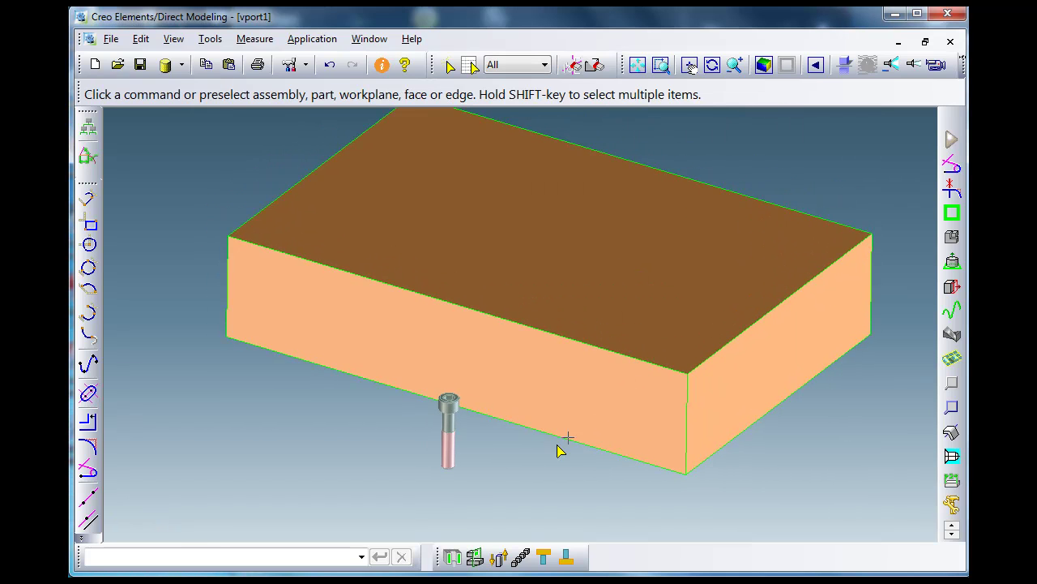
click(521, 555)
click(454, 405)
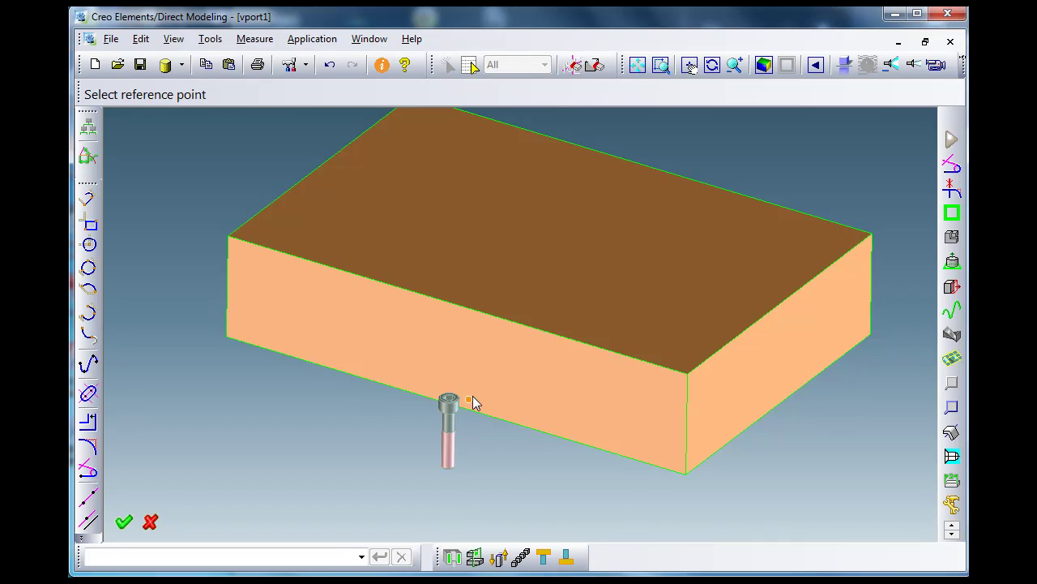
scroll(481, 445, up, 5)
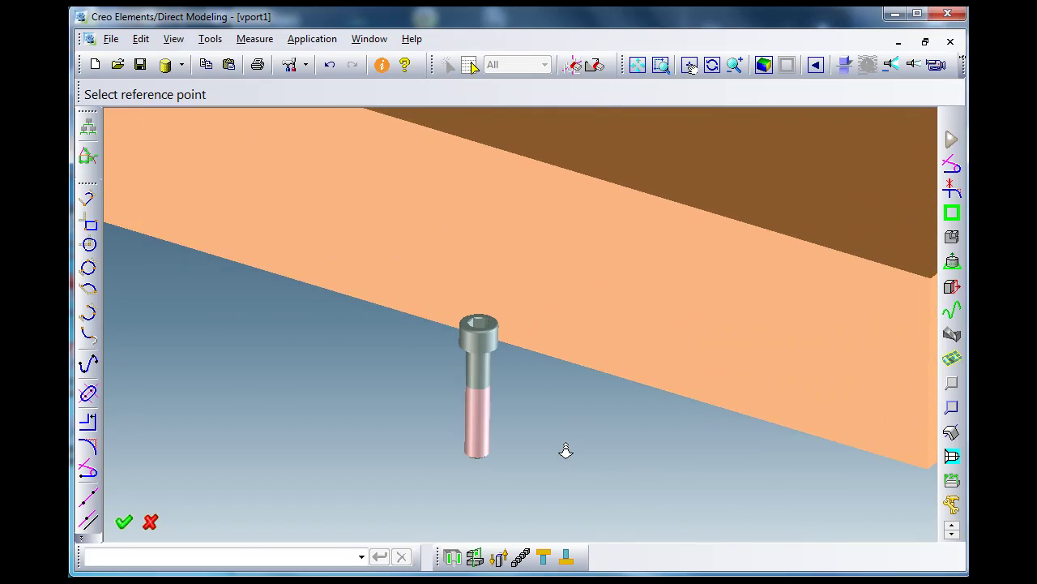
click(466, 397)
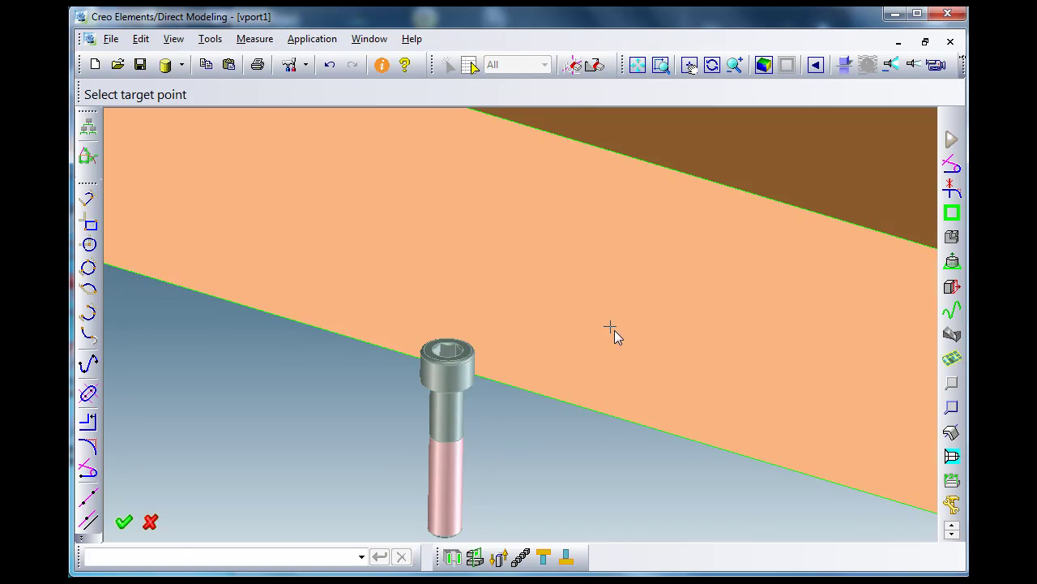
scroll(613, 332, down, 3)
click(341, 161)
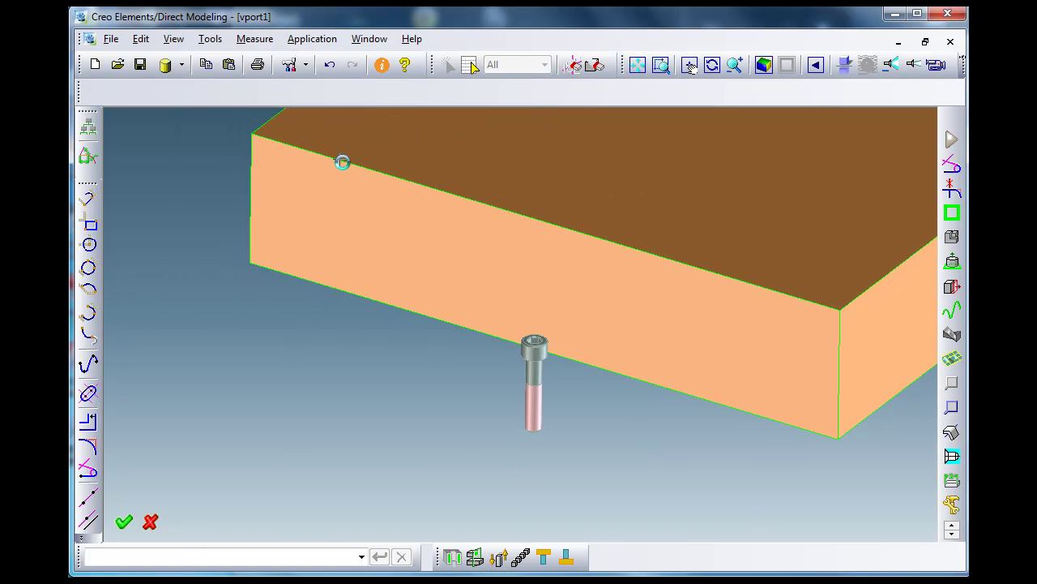
click(439, 193)
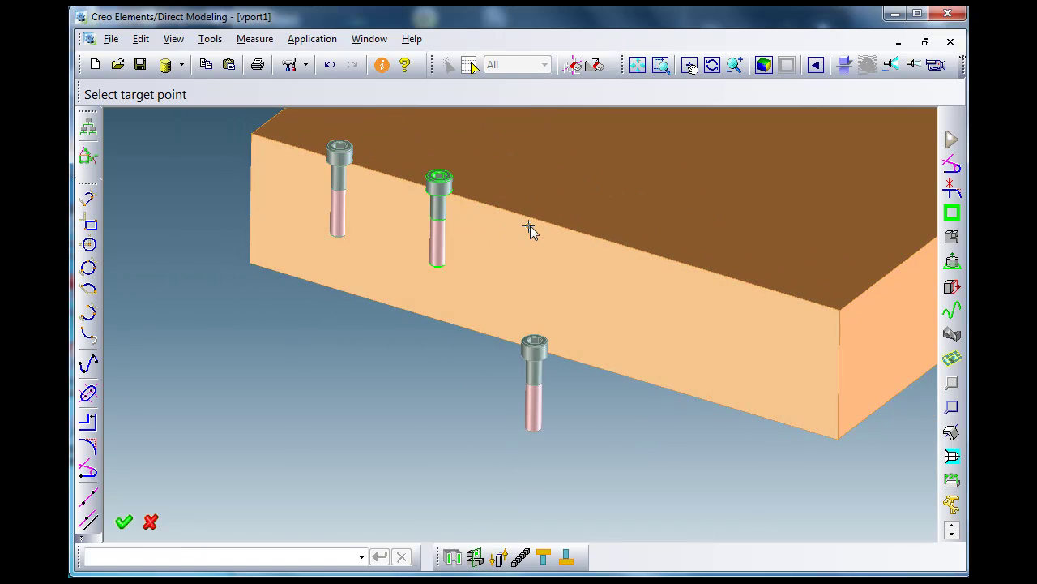
click(534, 223)
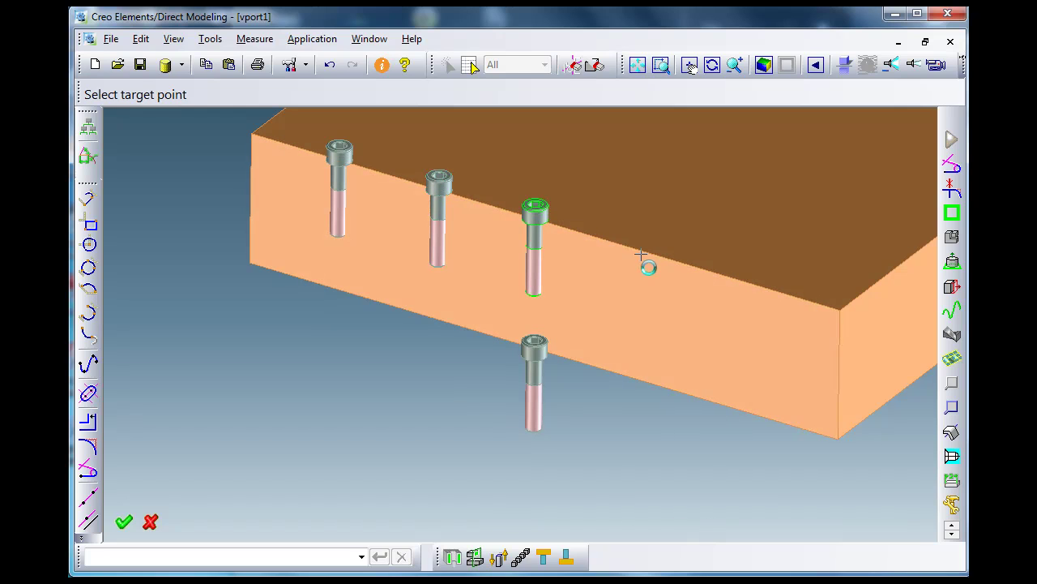
click(640, 255)
click(732, 283)
middle_click(702, 416)
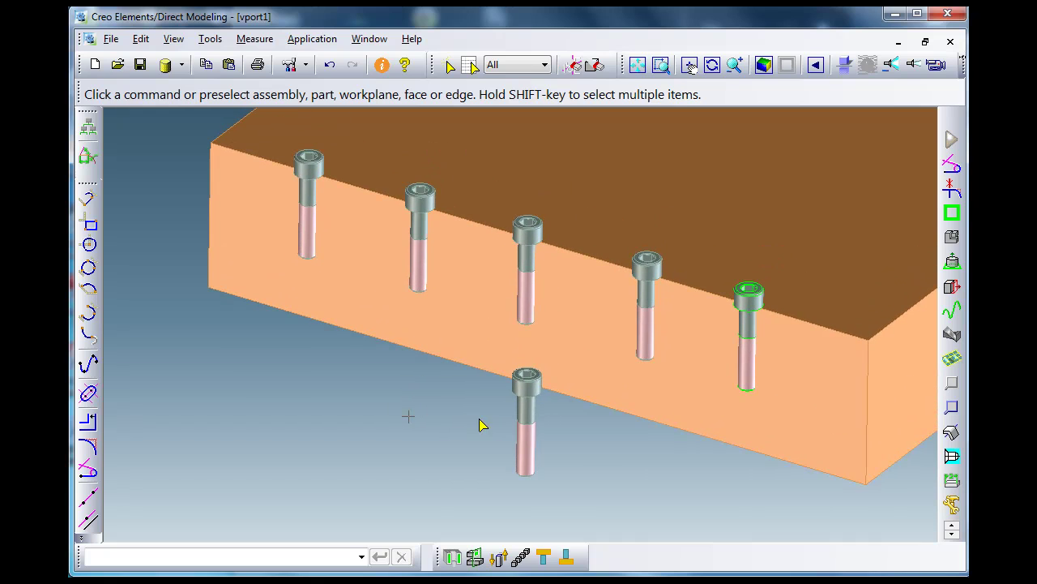
Apply the Simple Hole action of the first screw in the row to the block.
click(954, 501)
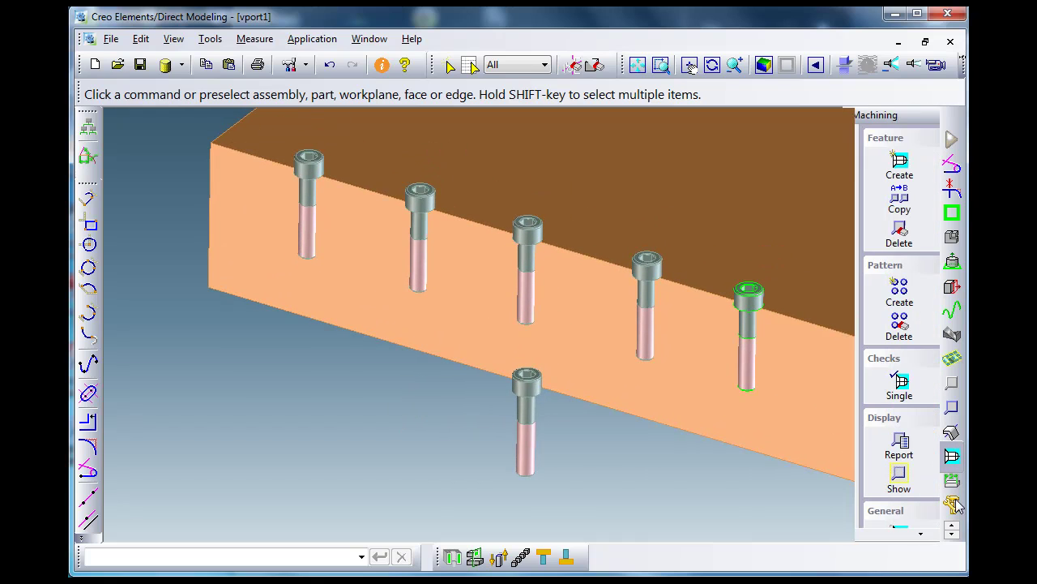
click(953, 507)
click(900, 376)
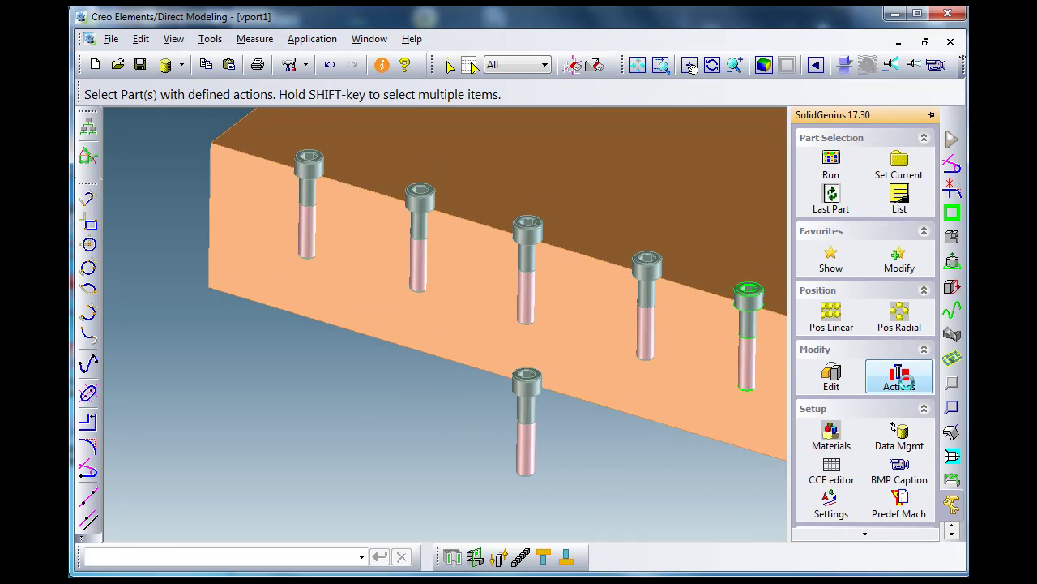
click(309, 164)
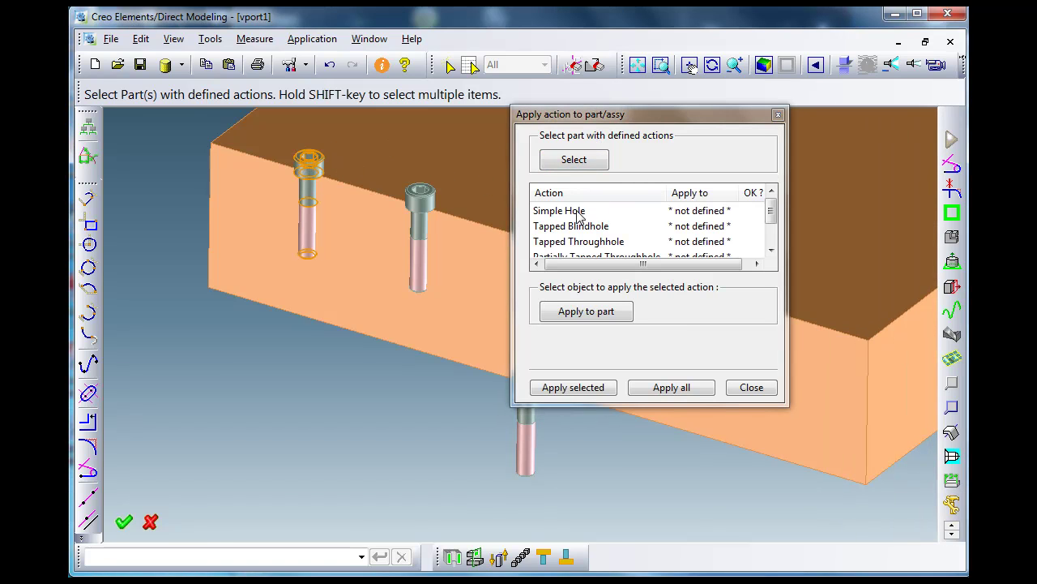
click(578, 212)
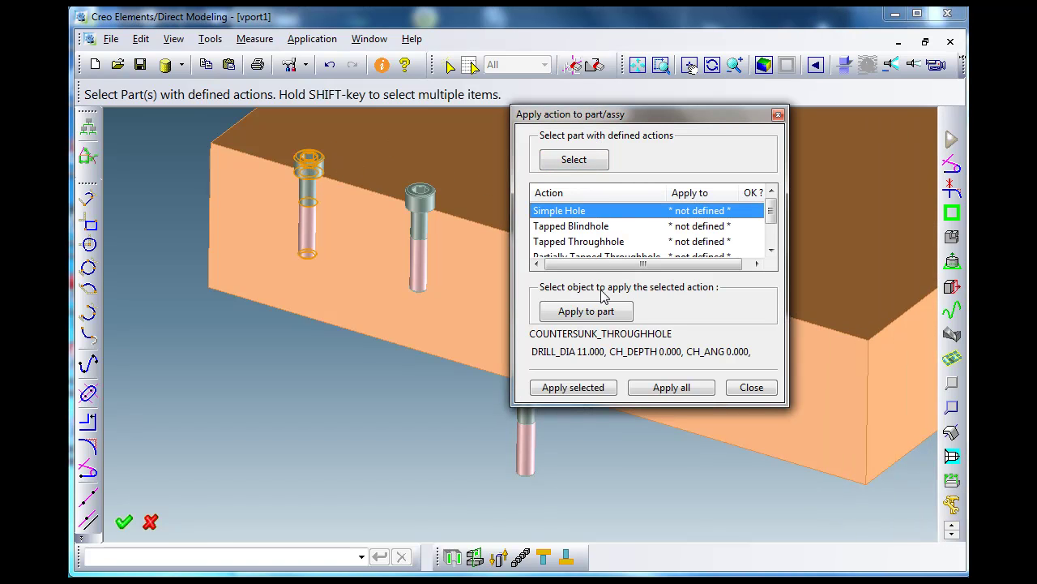
click(604, 312)
click(431, 314)
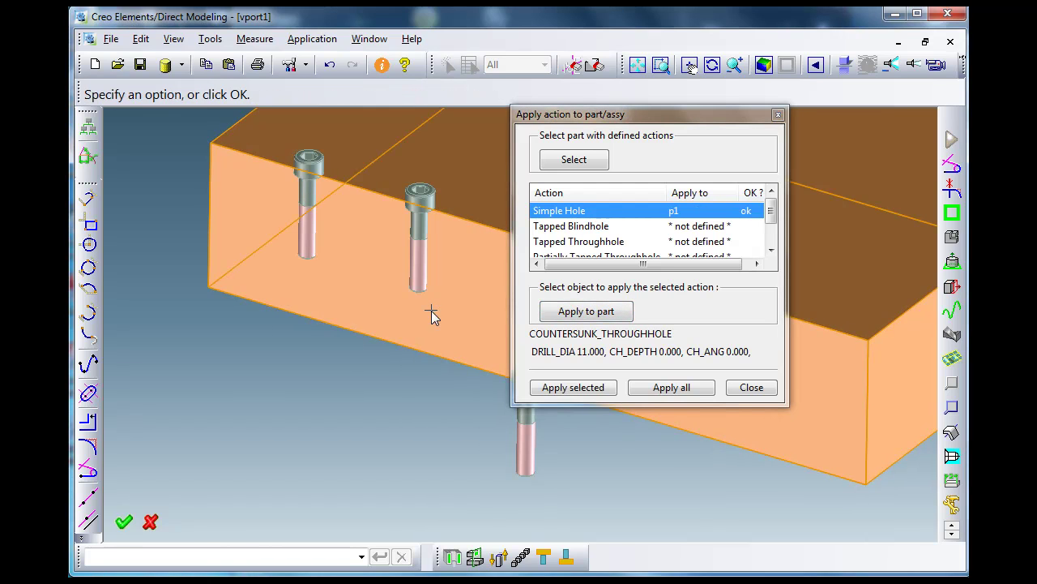
click(573, 387)
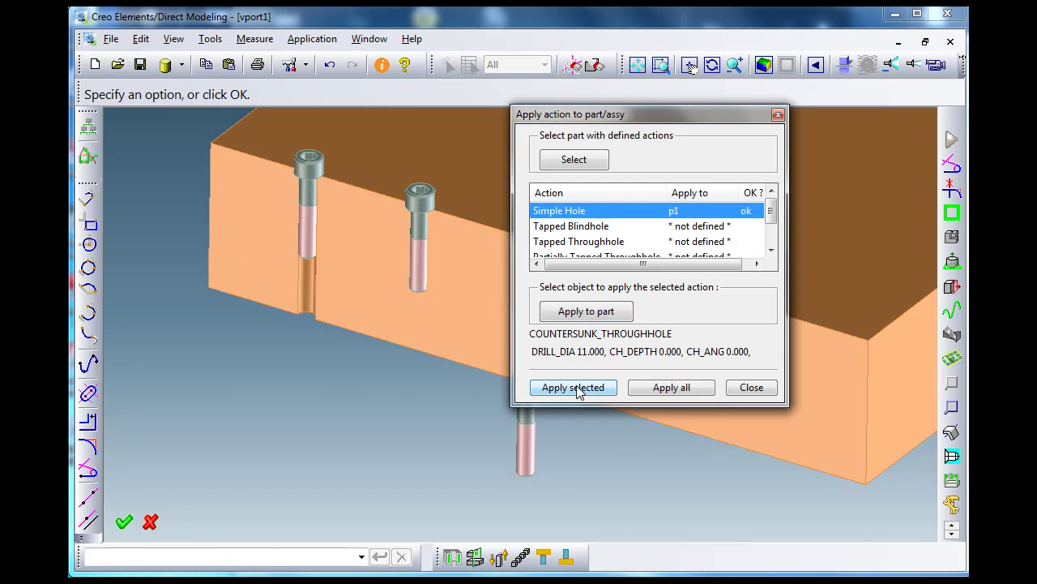
Apply the Tapped Blindhole action of the second screw in the row to the block.
click(574, 158)
click(419, 198)
click(568, 226)
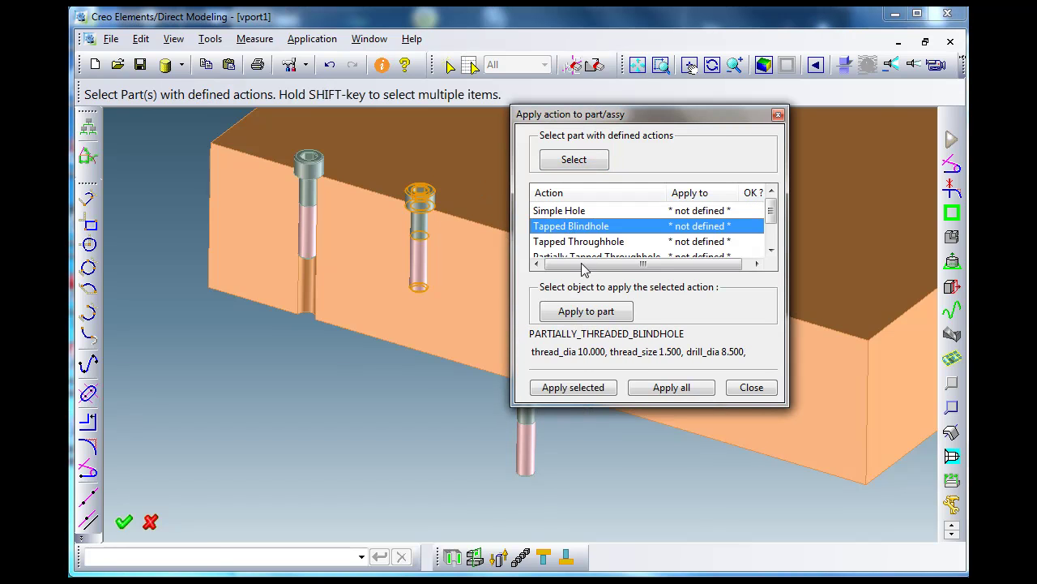
click(599, 316)
click(470, 315)
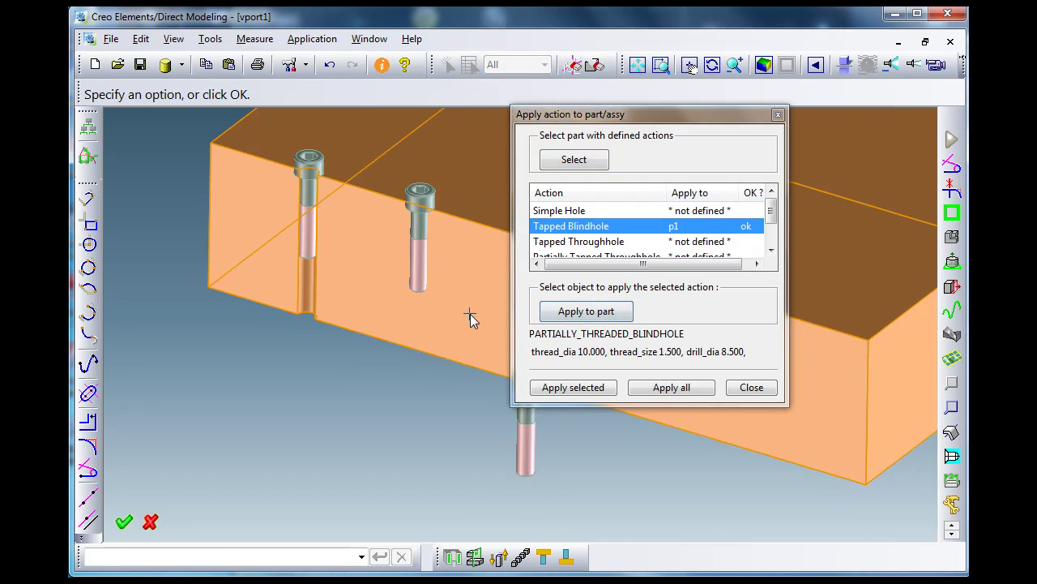
click(597, 391)
Apply the Tapped Throughhole action of the third screw in the row to the block.
middle_drag(477, 352, 454, 348)
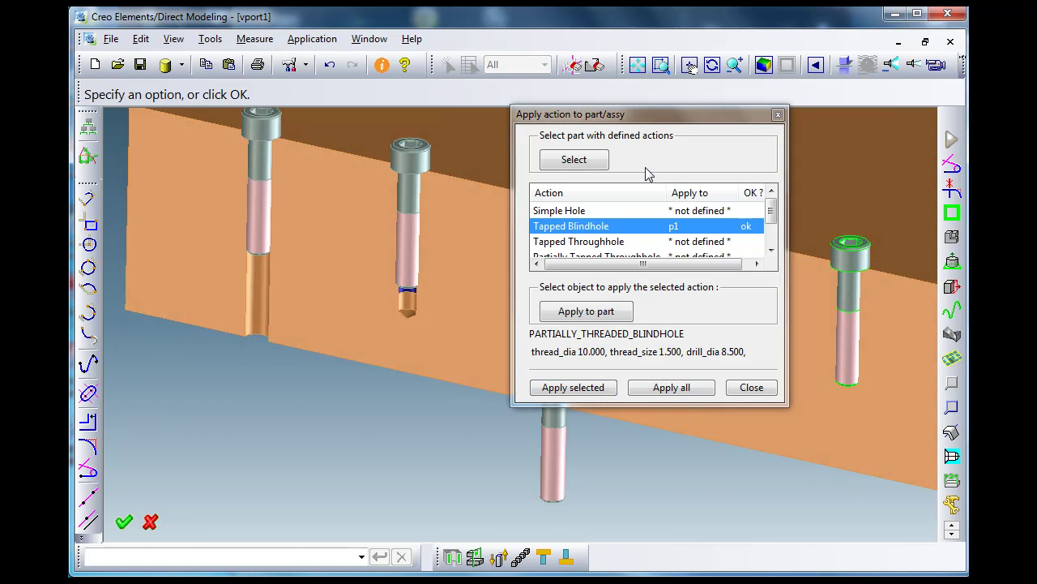
drag(662, 119, 240, 206)
click(183, 248)
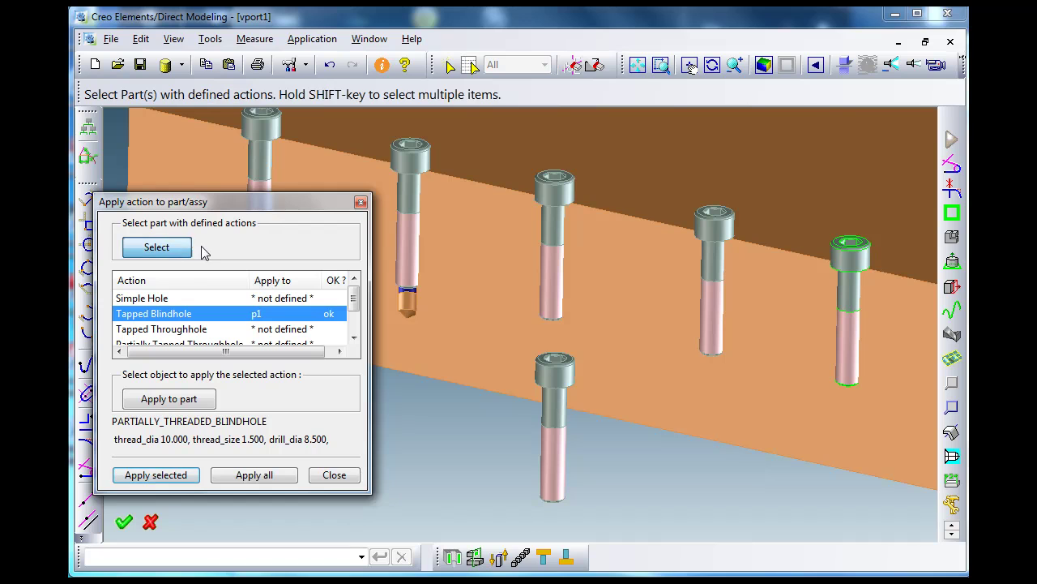
click(567, 201)
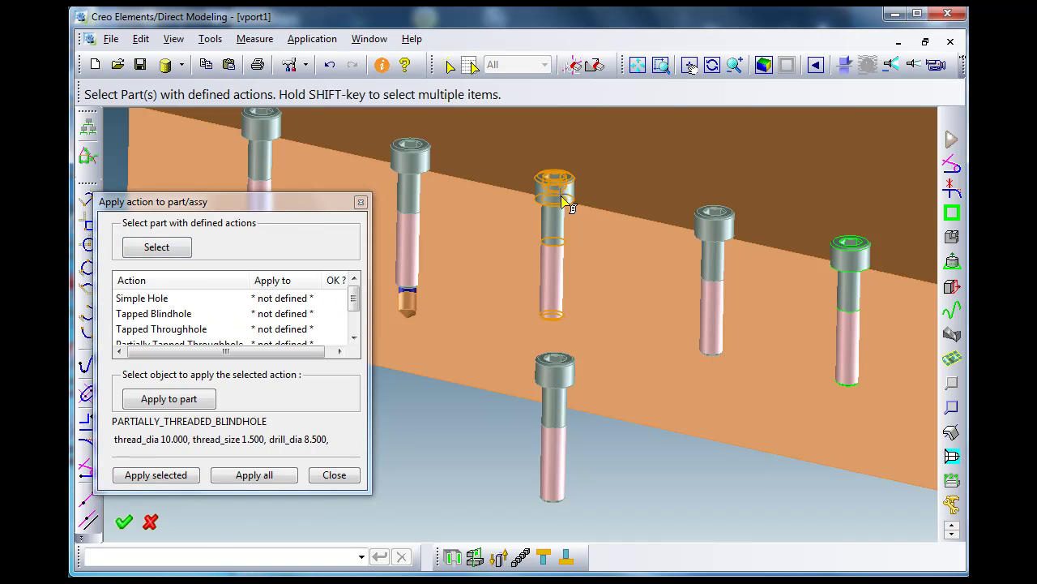
click(178, 330)
click(175, 397)
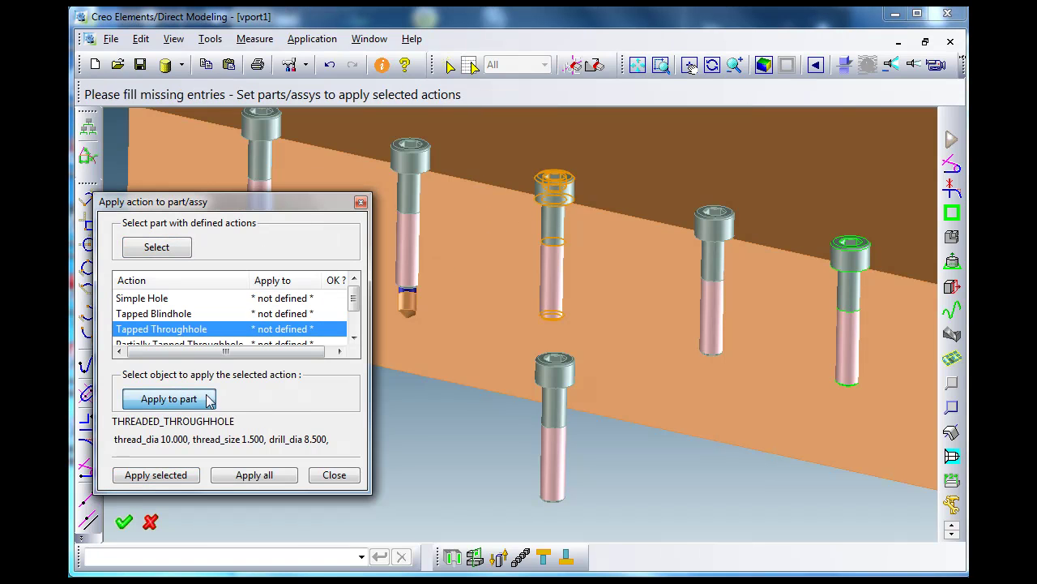
click(444, 372)
click(177, 474)
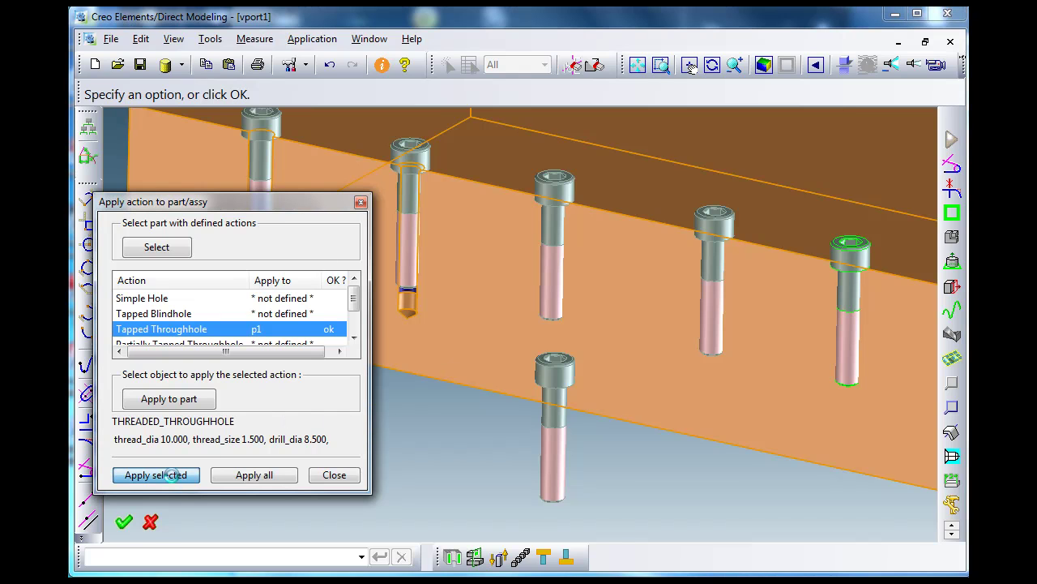
Apply the Partially Tapped Throughhole action of the fourth screw in the row to the block.
click(157, 246)
click(713, 223)
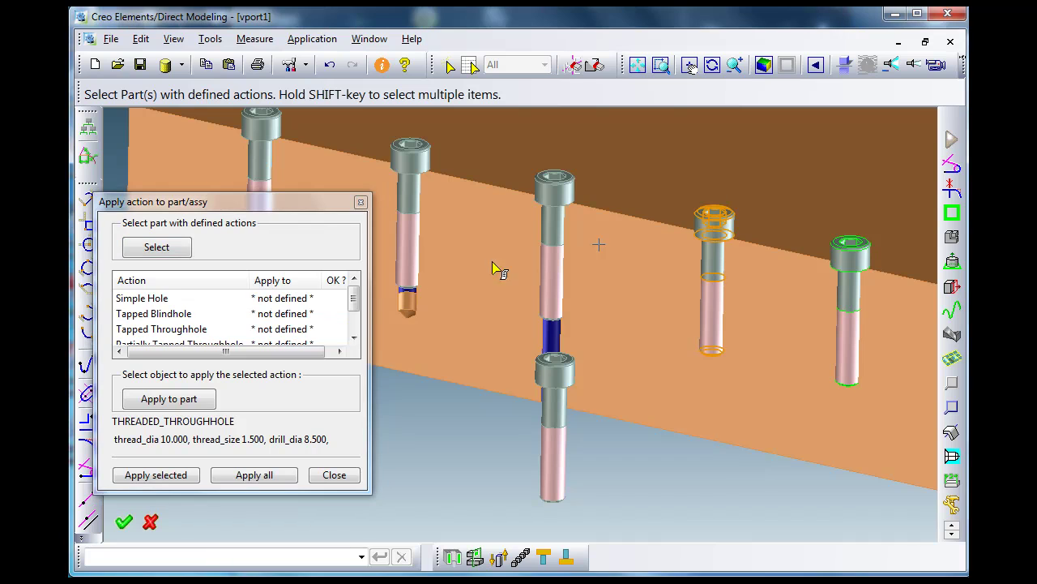
click(353, 336)
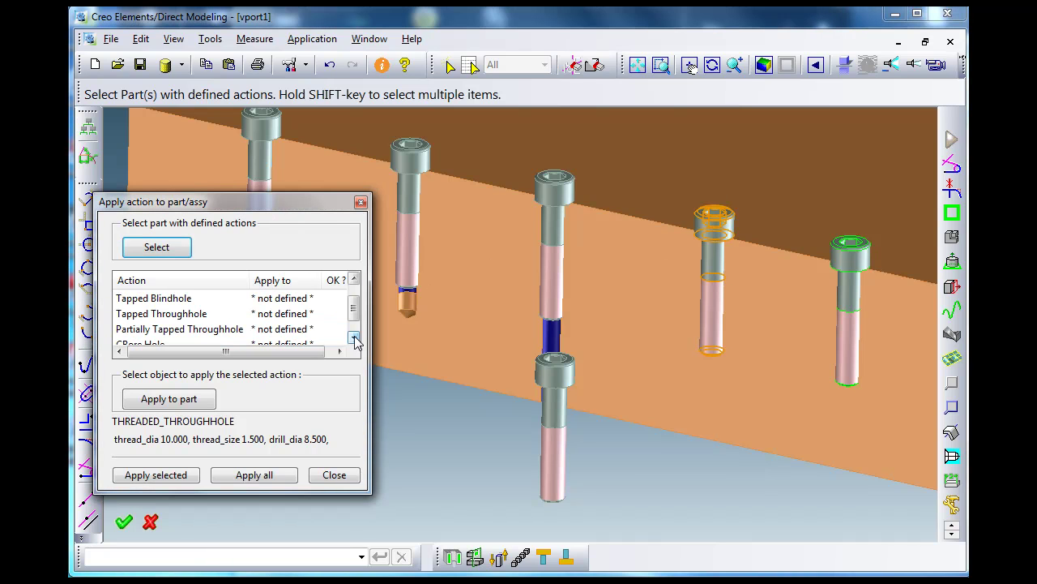
click(194, 330)
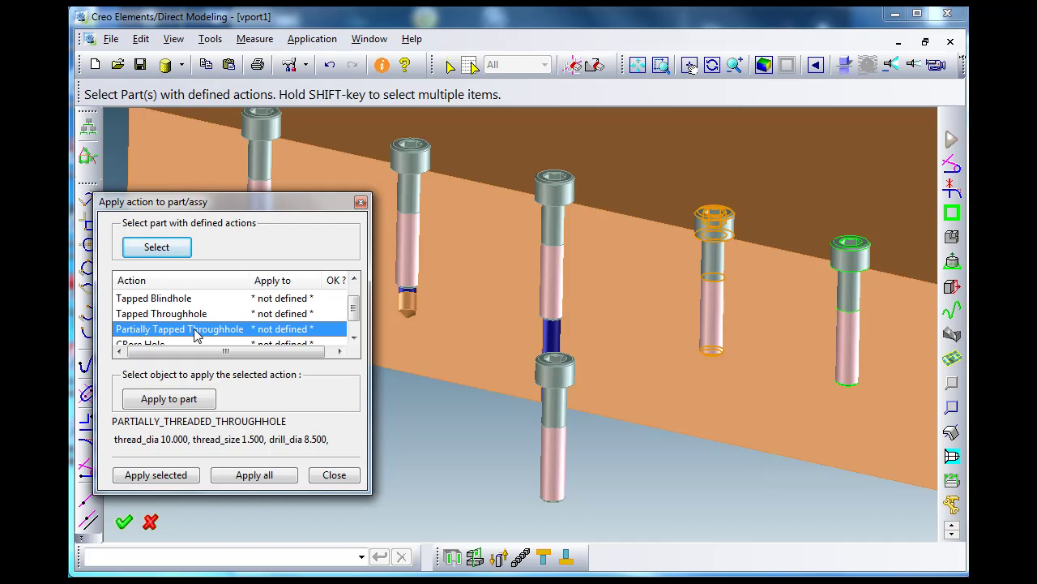
click(188, 400)
click(644, 380)
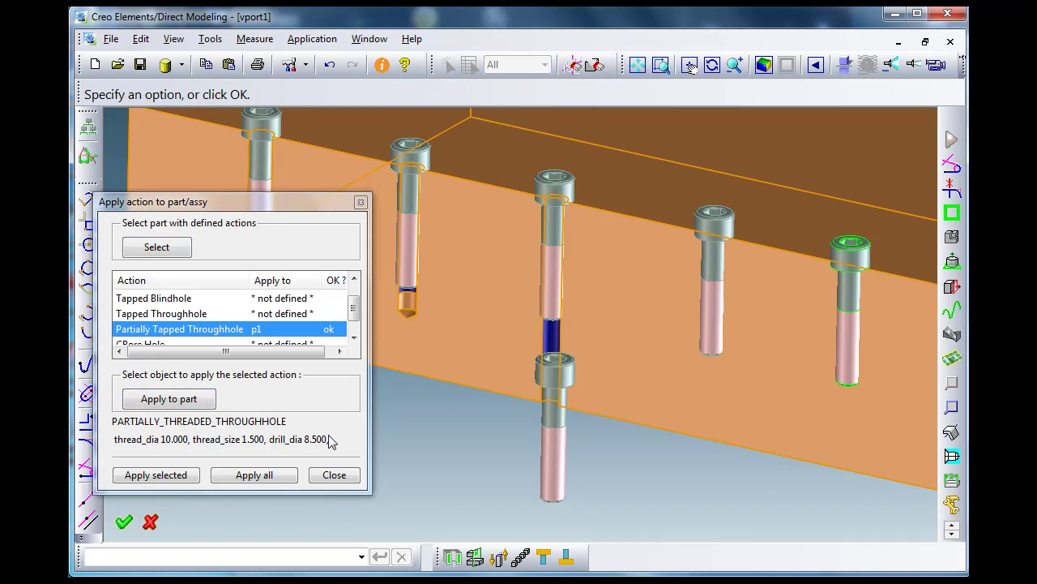
click(170, 478)
Apply the CBore Hole action of the fifth screw in the row to the block and move the screw down into it.
mouse_move(720, 333)
middle_down()
mouse_move(738, 309)
mouse_move(708, 339)
middle_up()
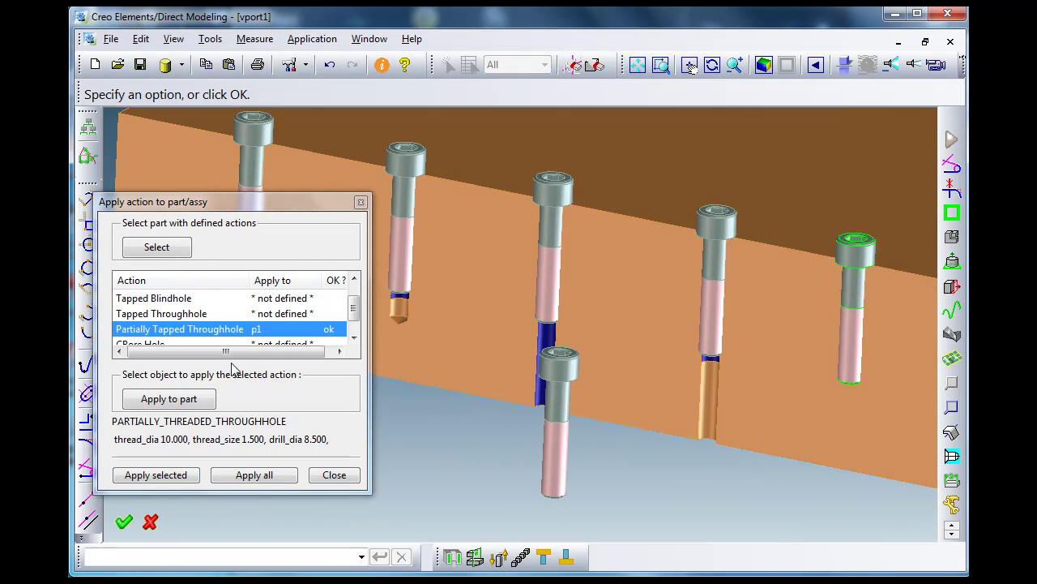
click(354, 344)
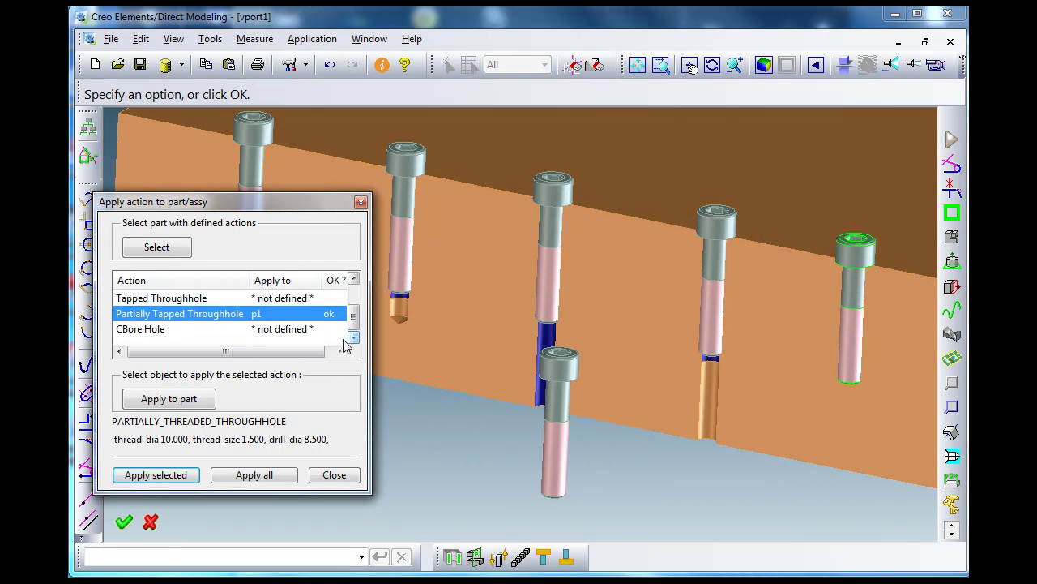
click(159, 248)
click(857, 251)
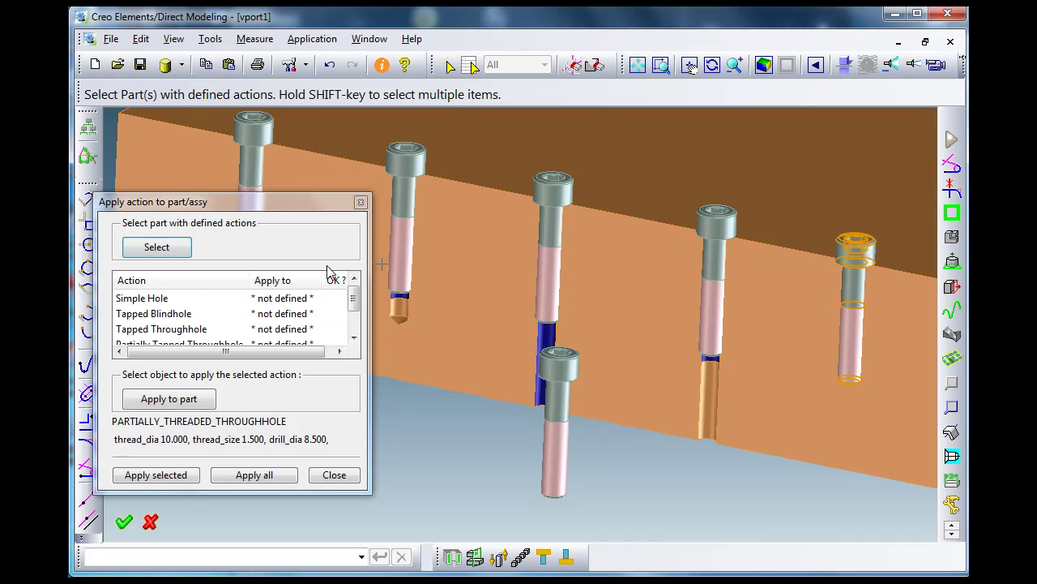
scroll(342, 336, down, 1)
click(145, 330)
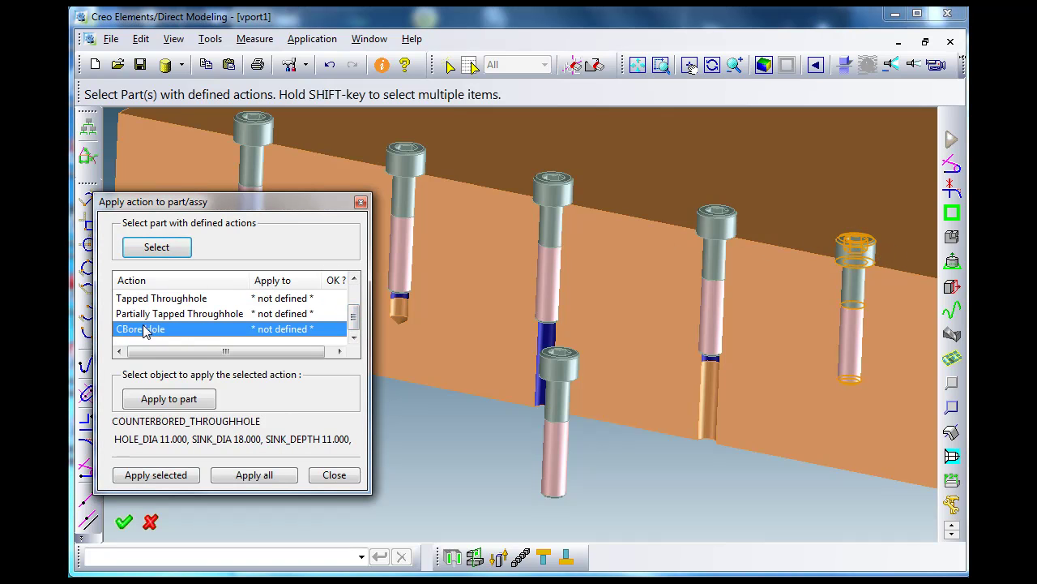
click(166, 398)
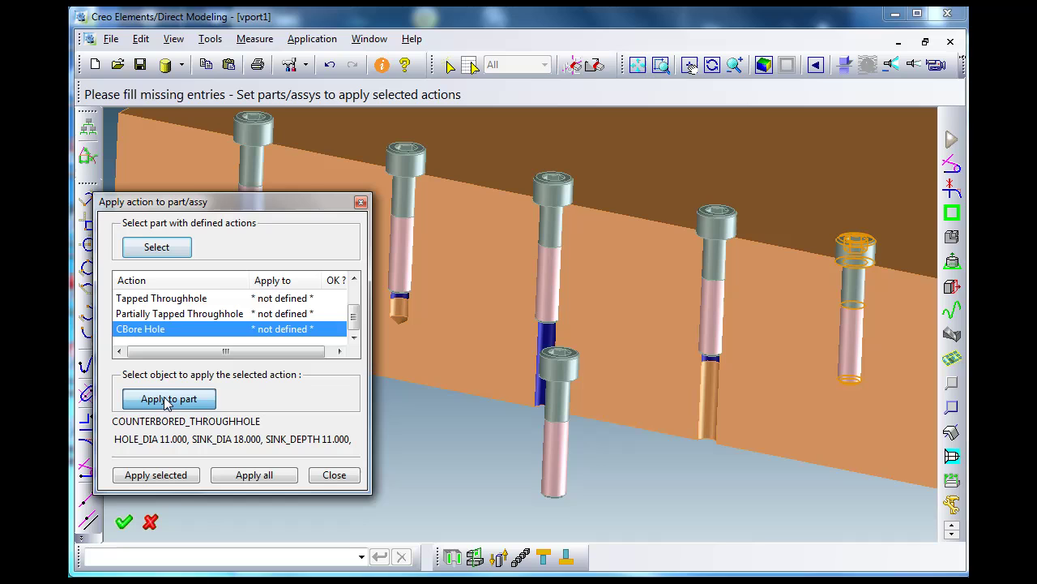
click(639, 339)
click(157, 475)
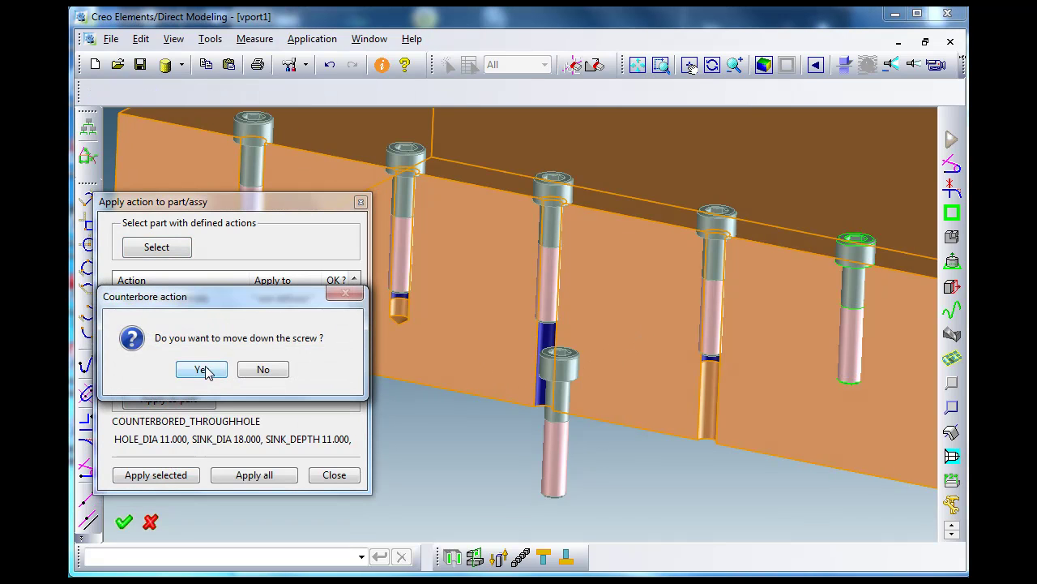
click(202, 369)
click(333, 475)
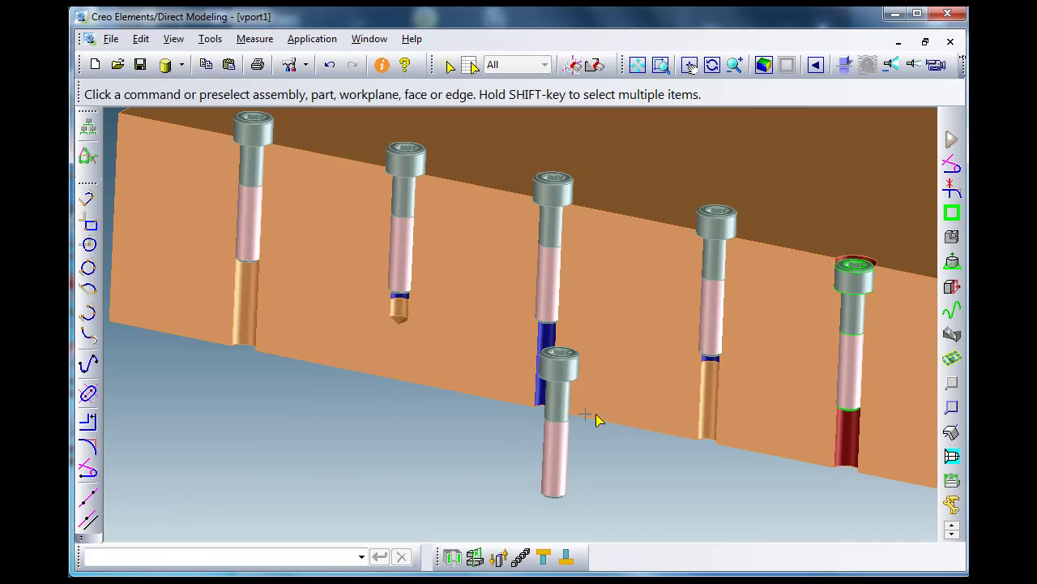
Hide the screws and examine the five hole types cut along the block's edge.
mouse_move(635, 416)
middle_down()
mouse_move(635, 400)
mouse_move(626, 423)
middle_up()
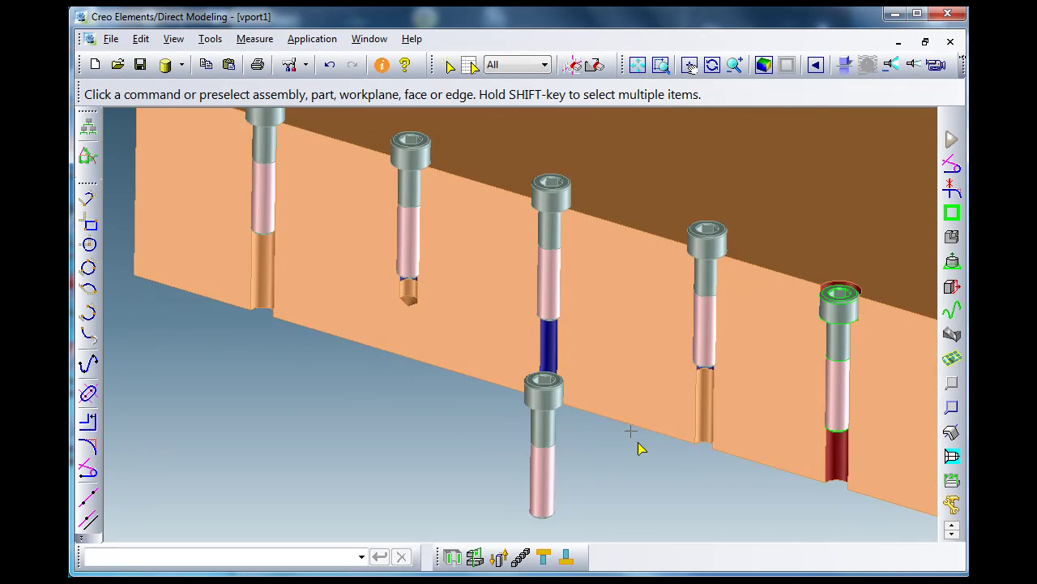
scroll(665, 379, down, 4)
middle_drag(609, 382, 602, 387)
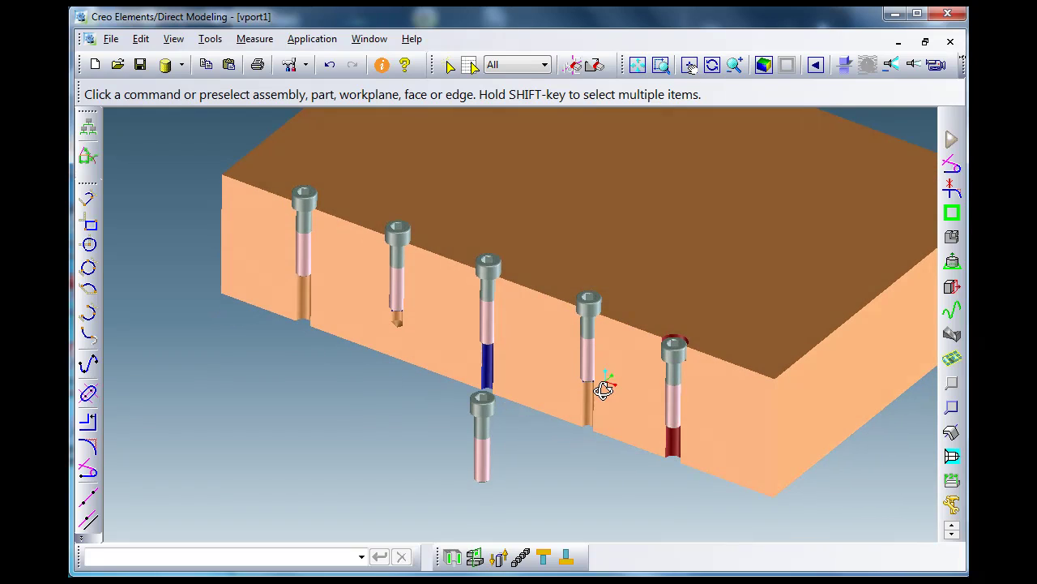
click(690, 65)
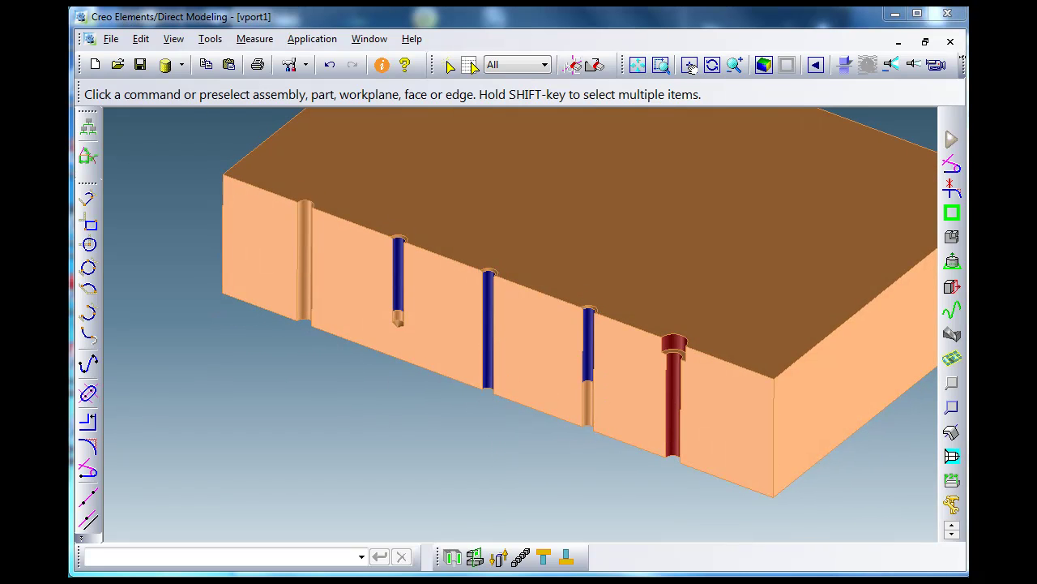
click(690, 65)
middle_drag(524, 351, 730, 431)
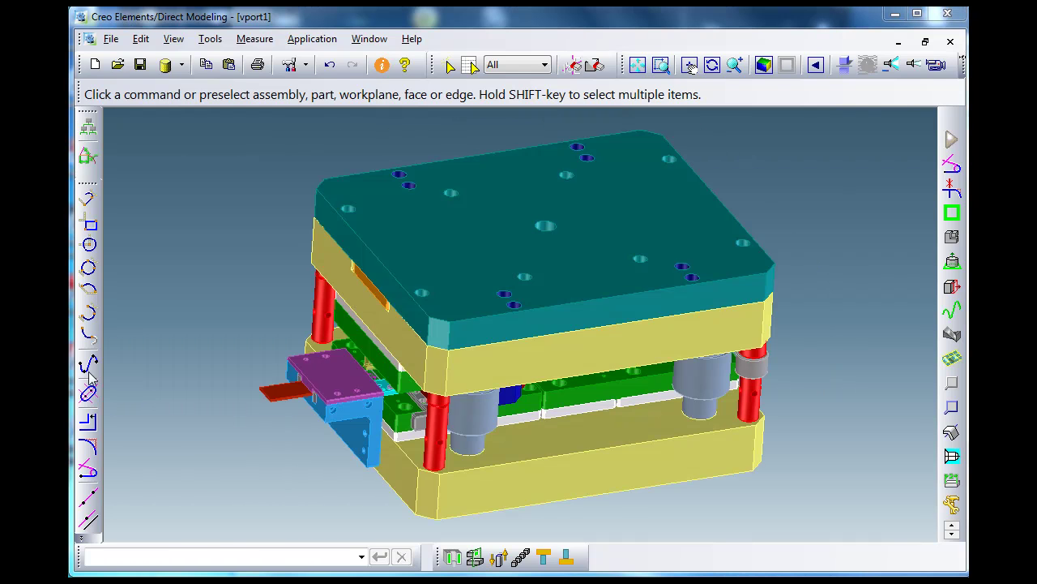
Hide the die's teal top plate, the orange plates, the yellow upper plate and the middle and end grey plates to inspect the punches.
mouse_move(544, 370)
middle_down()
mouse_move(530, 375)
mouse_move(524, 352)
mouse_move(525, 363)
mouse_move(513, 354)
mouse_move(526, 371)
middle_up()
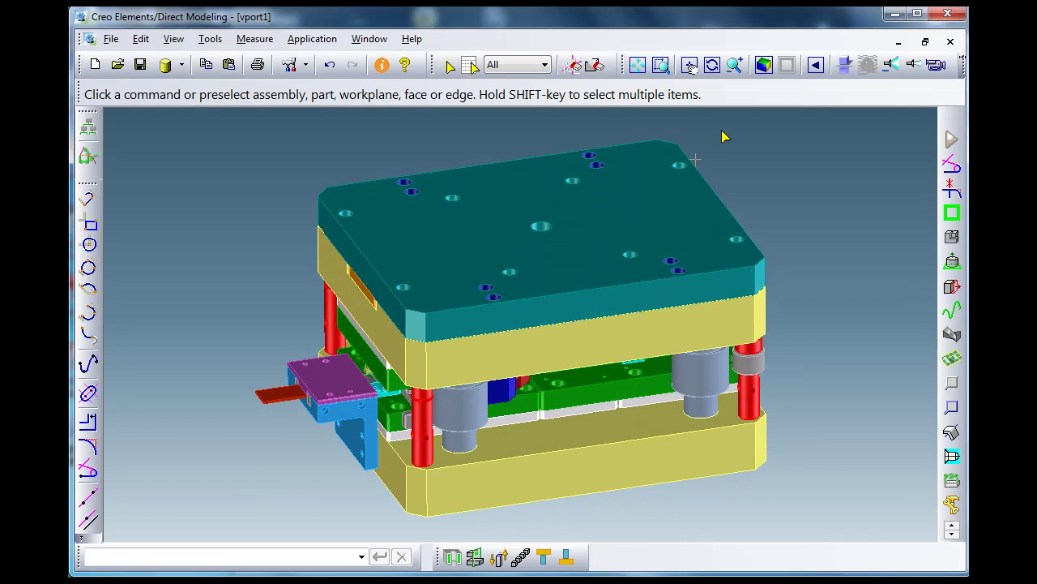
click(866, 65)
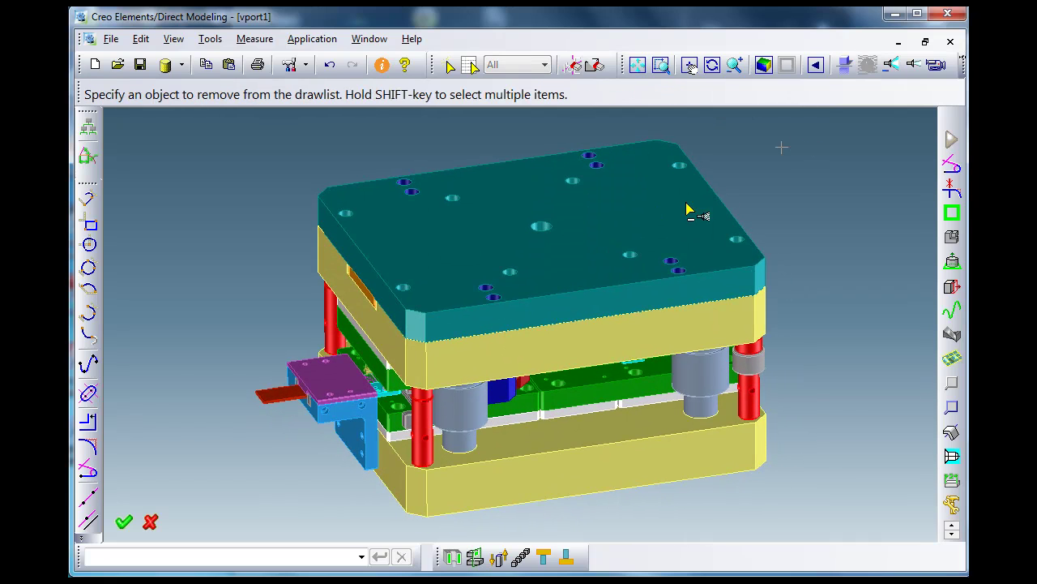
click(580, 258)
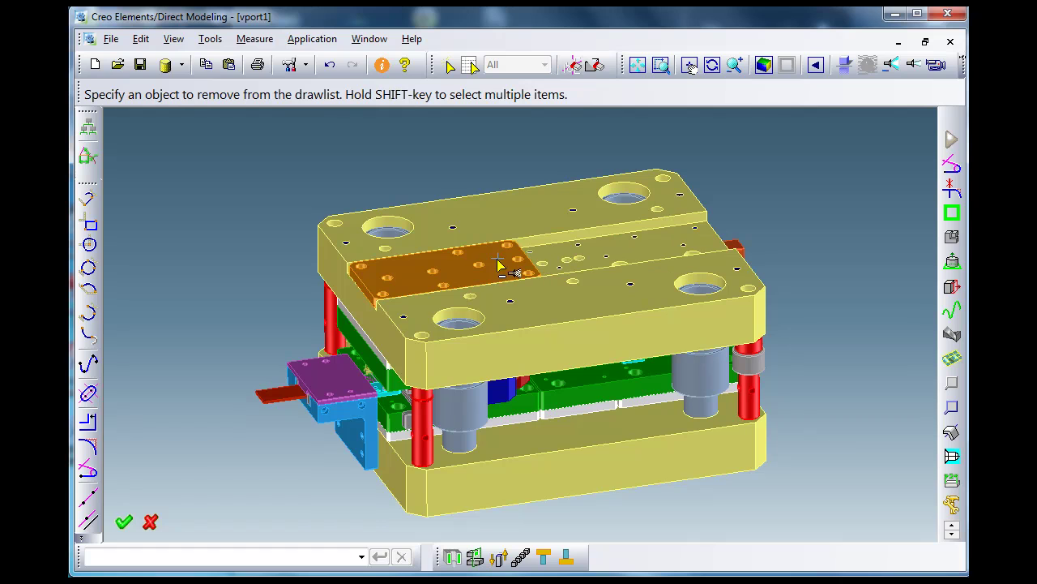
middle_drag(560, 285, 552, 398)
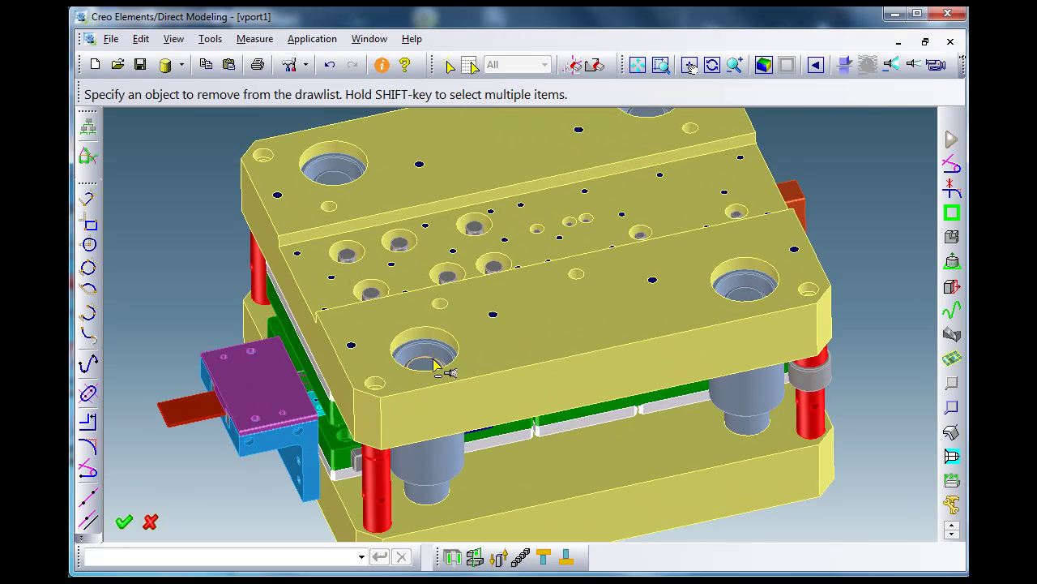
click(554, 337)
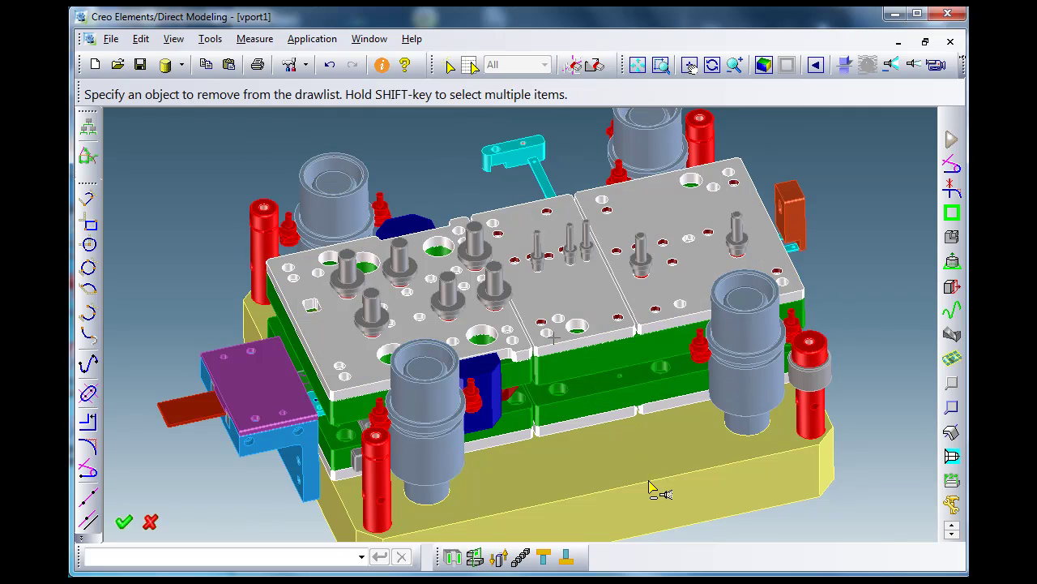
click(562, 297)
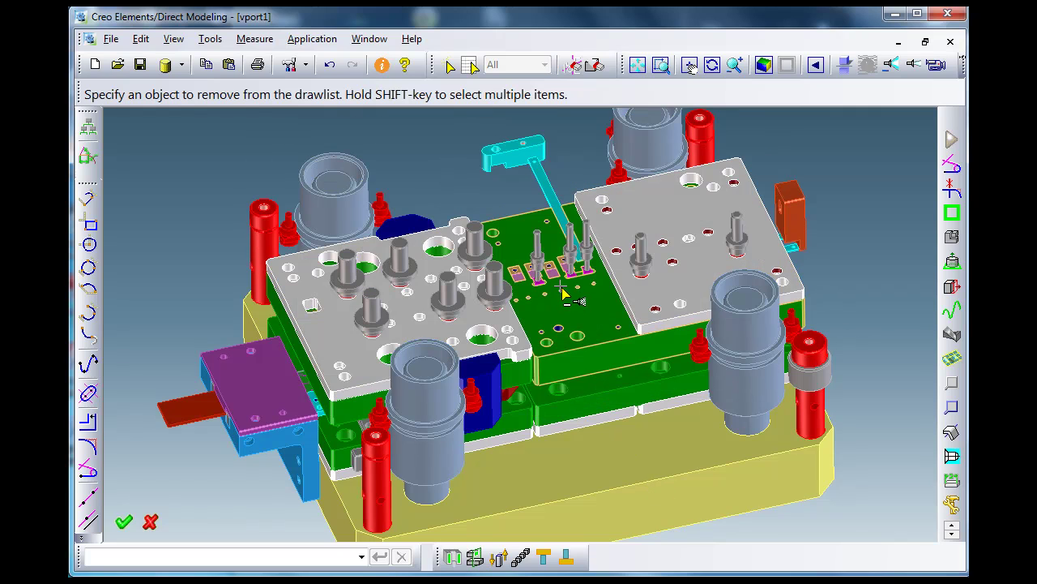
click(642, 287)
middle_drag(638, 387, 654, 412)
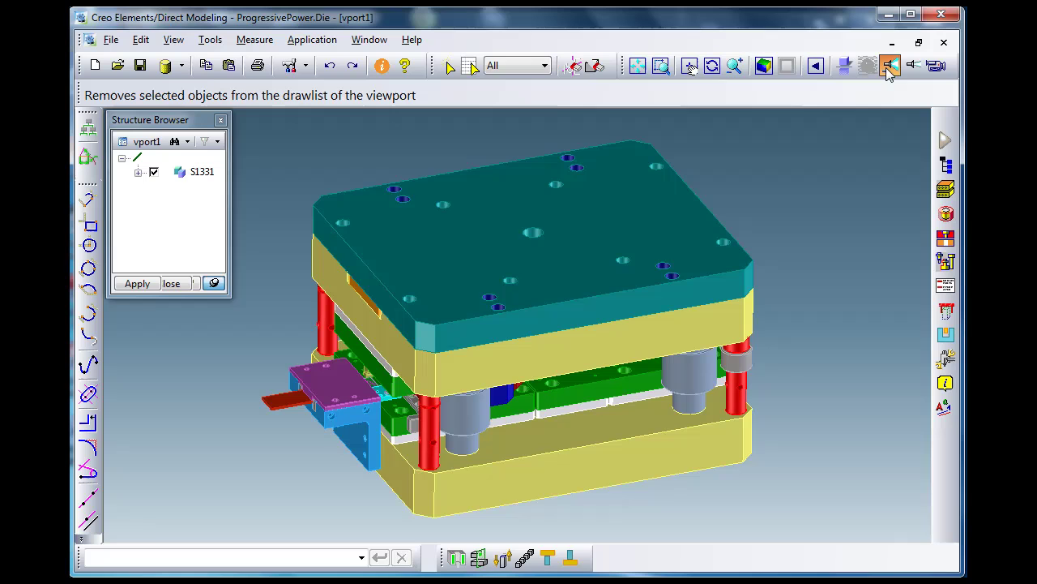
Hide the teal top plate of the ProgressivePower die assembly.
click(888, 66)
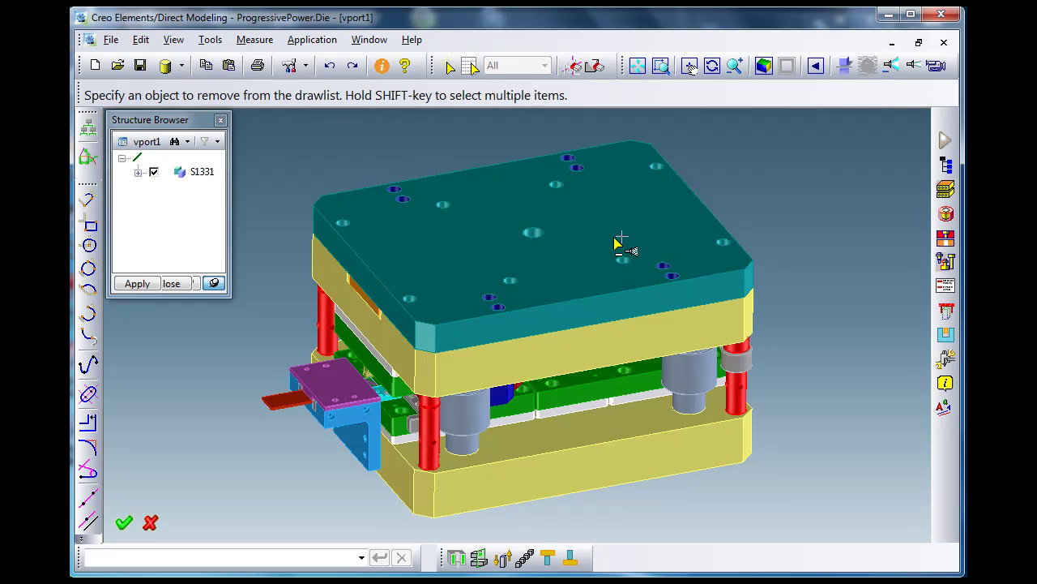
click(619, 242)
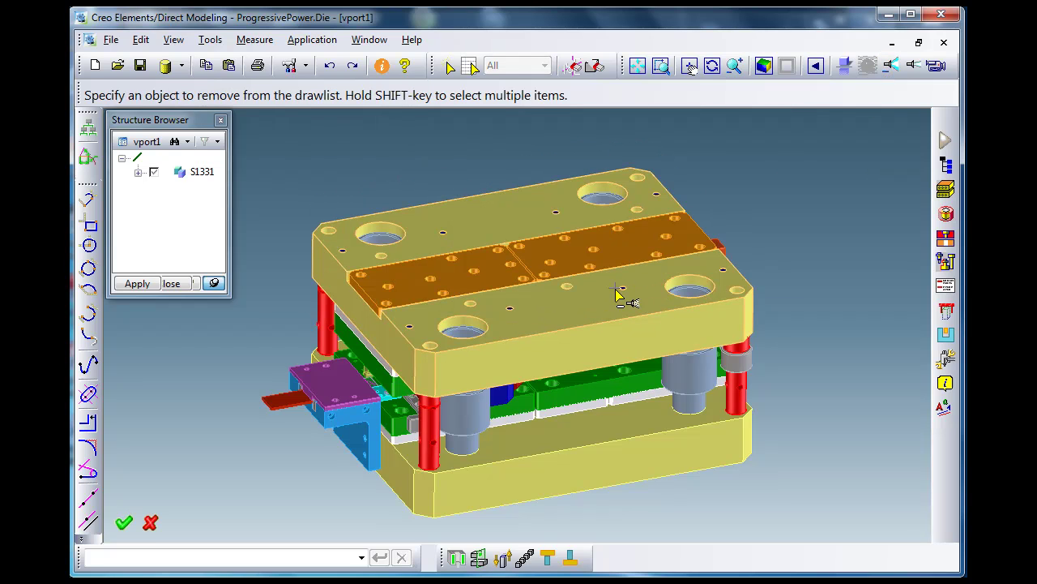
middle_drag(563, 409, 619, 339)
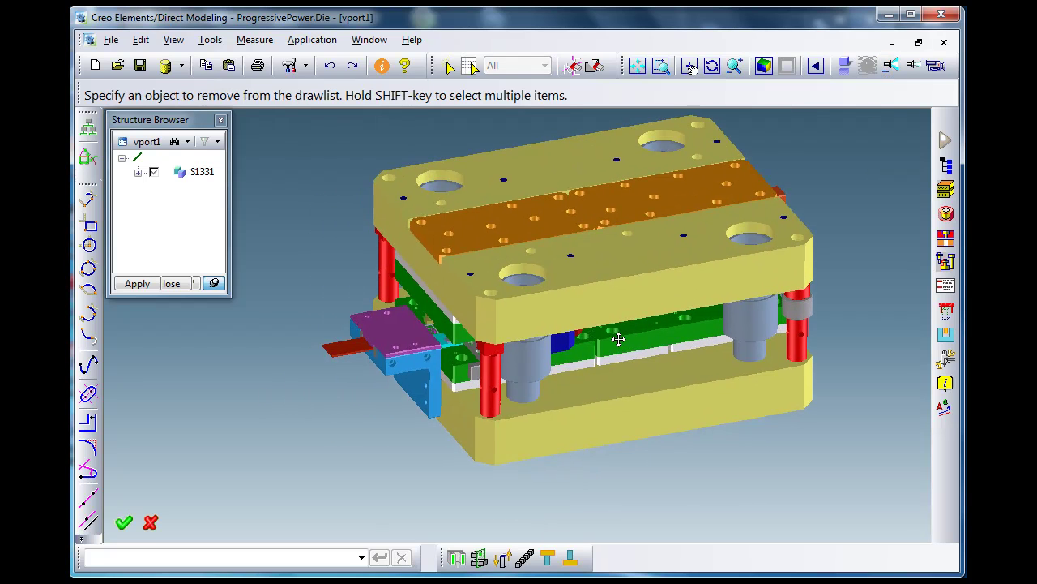
scroll(618, 339, up, 2)
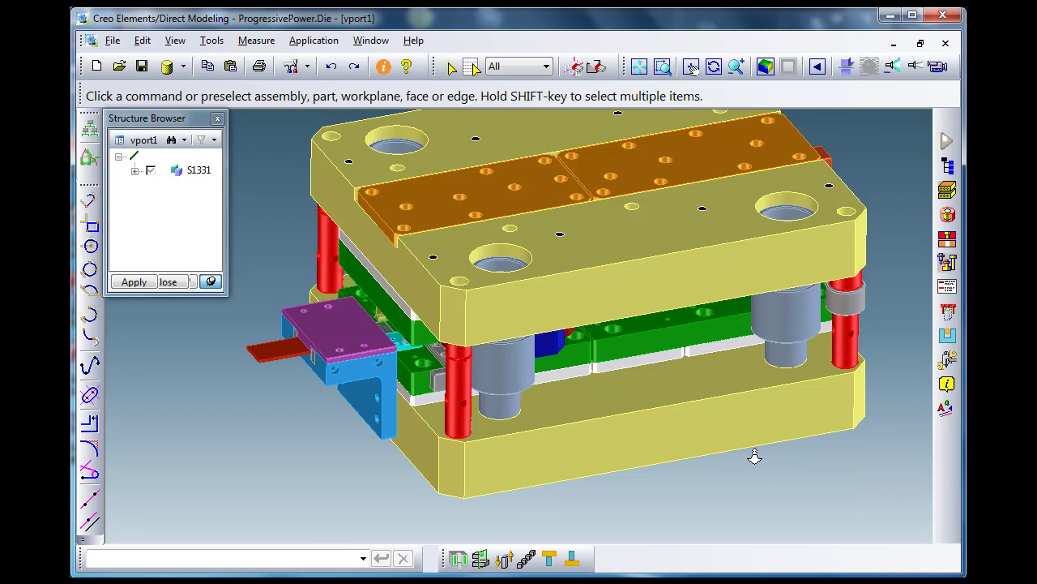
Create a clipping plane in the X direction through the guide bush hole at the front of the upper yellow plate.
scroll(755, 457, down, 1)
click(459, 558)
click(692, 69)
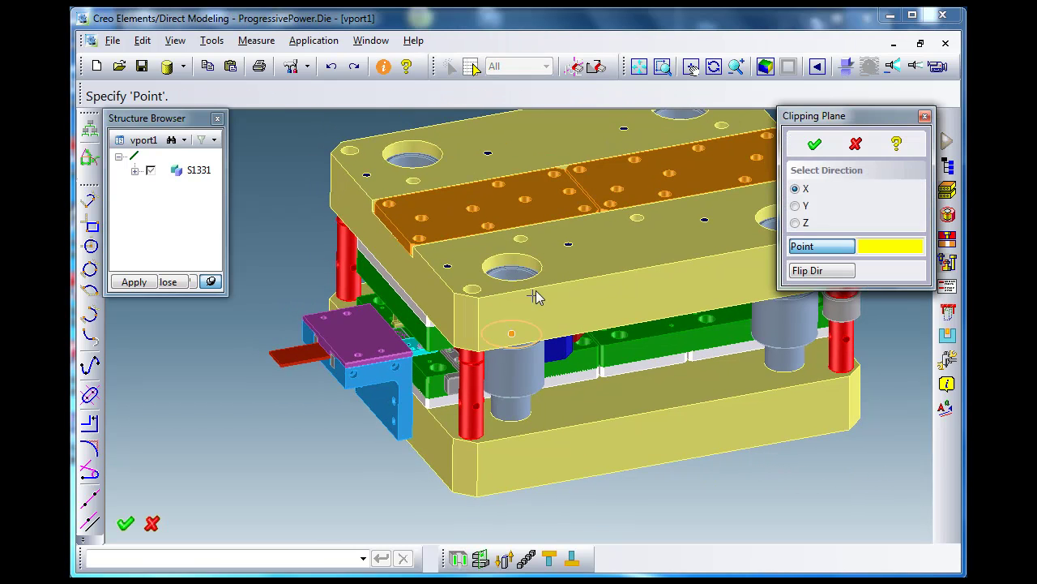
click(539, 270)
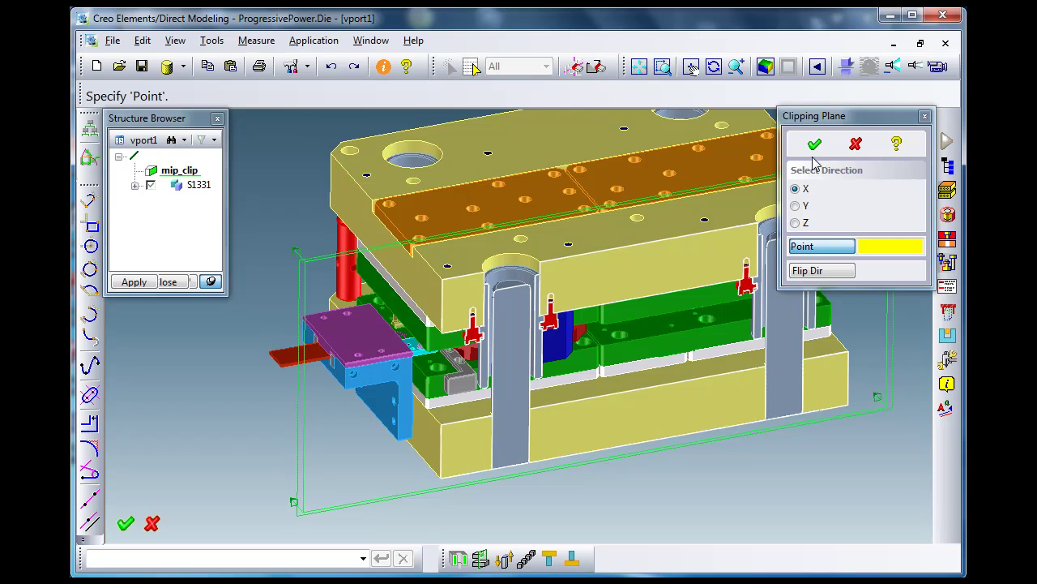
click(814, 145)
Delete the clipped guide pillar and bush nearest the die's far end, together with the two red clamps beside them.
middle_drag(648, 298, 601, 144)
click(602, 68)
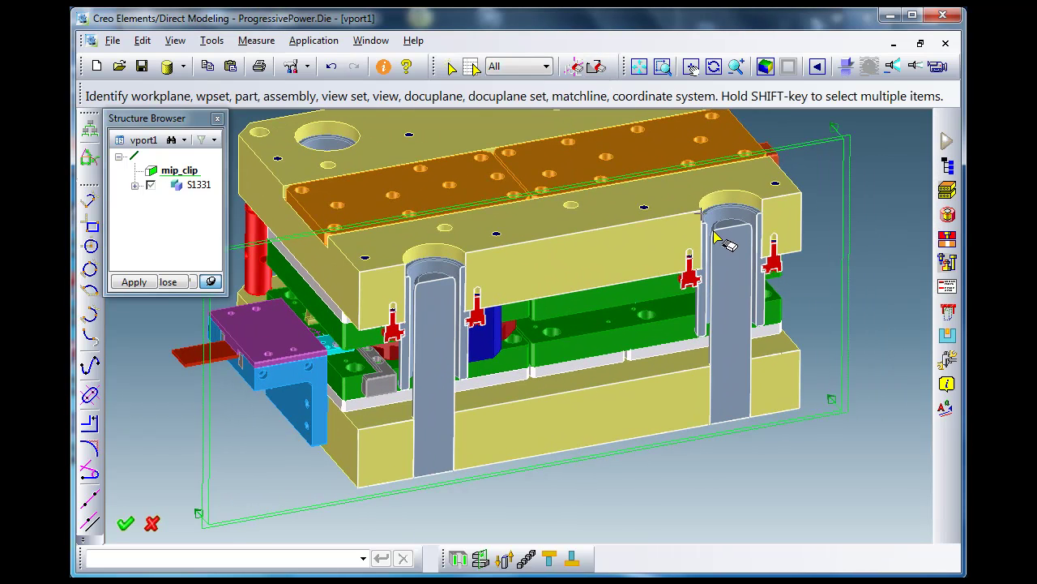
click(727, 237)
click(778, 269)
click(691, 275)
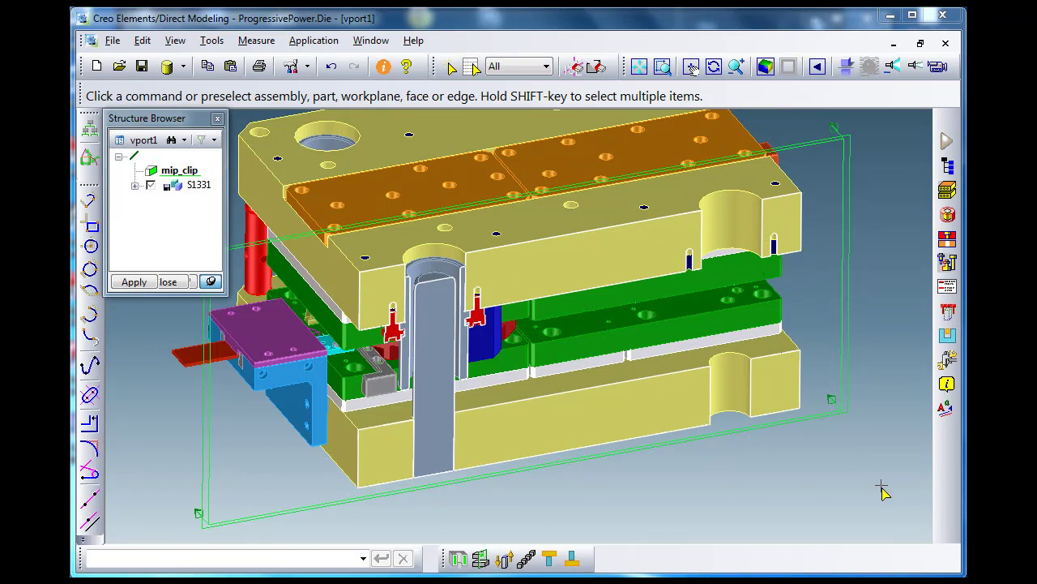
Exclude the remaining front guide pillar and bush and their two red clamps from the clipping targets.
click(459, 567)
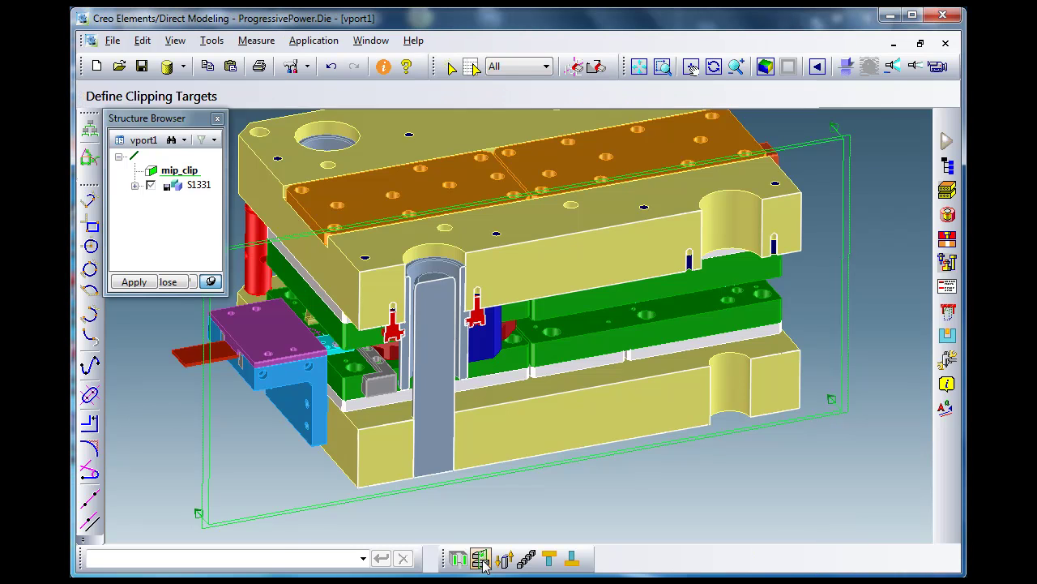
click(910, 206)
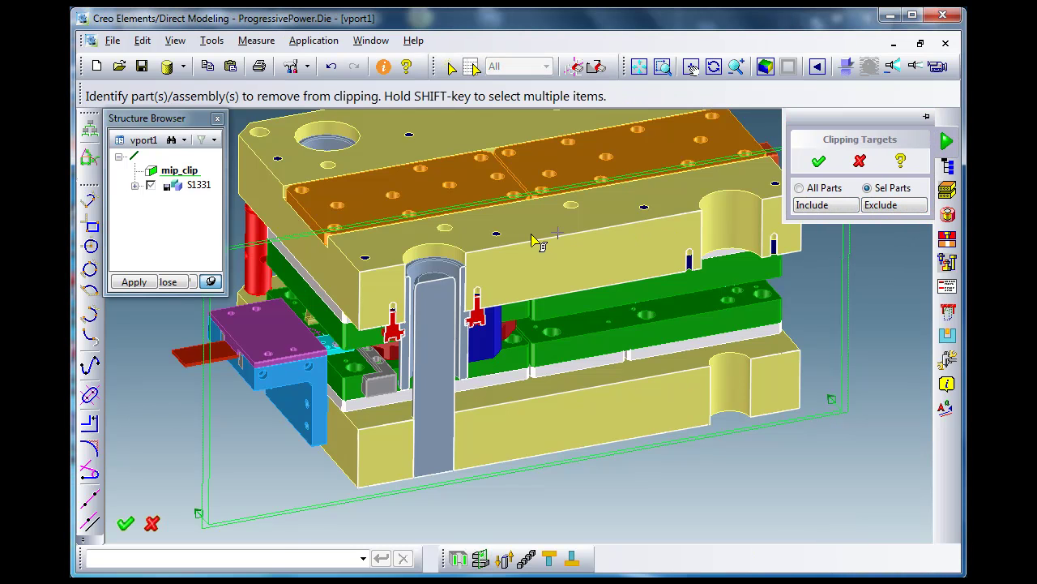
click(468, 275)
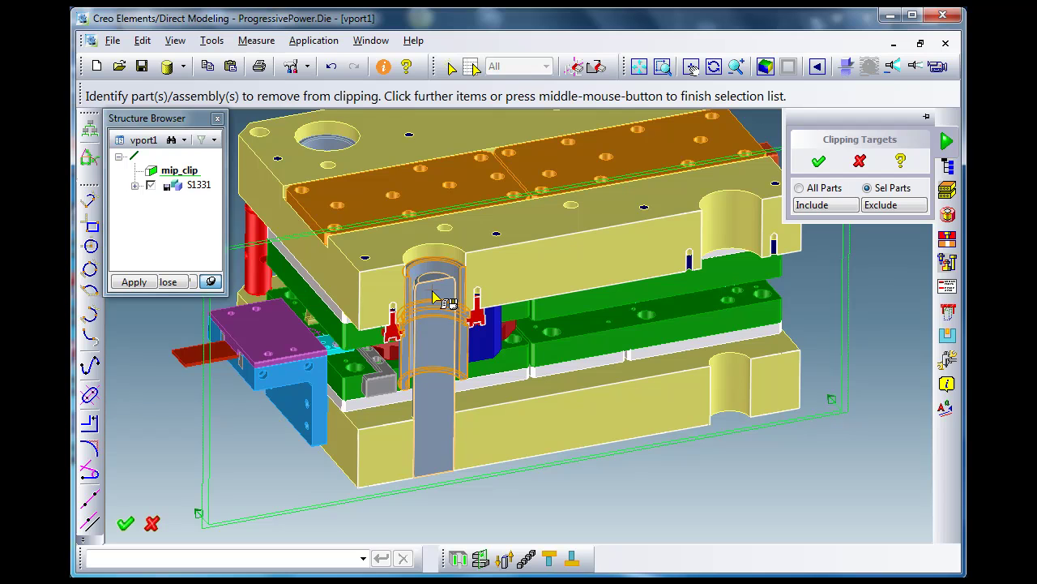
click(480, 327)
click(395, 332)
middle_click(802, 466)
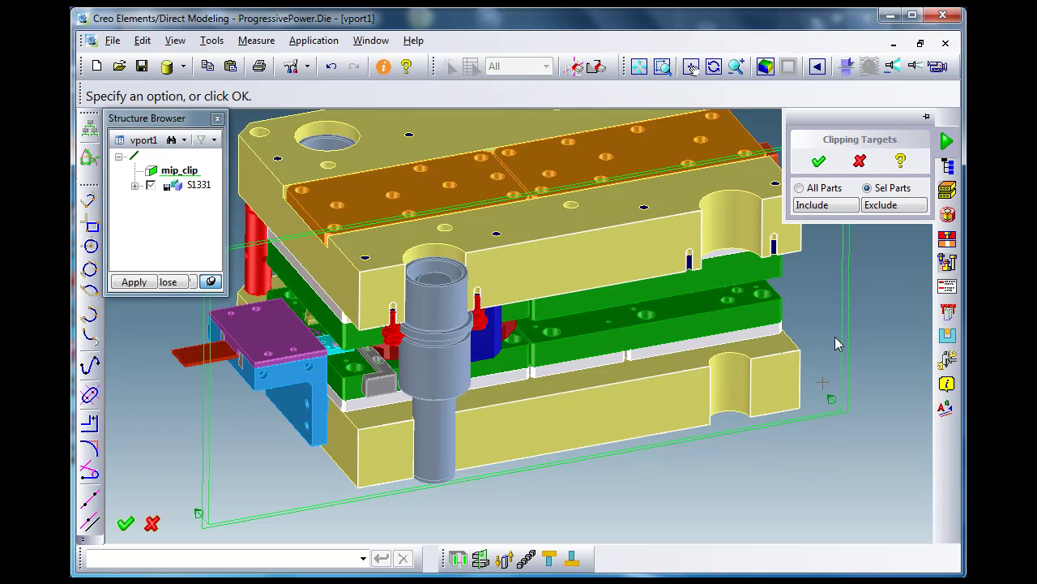
click(819, 161)
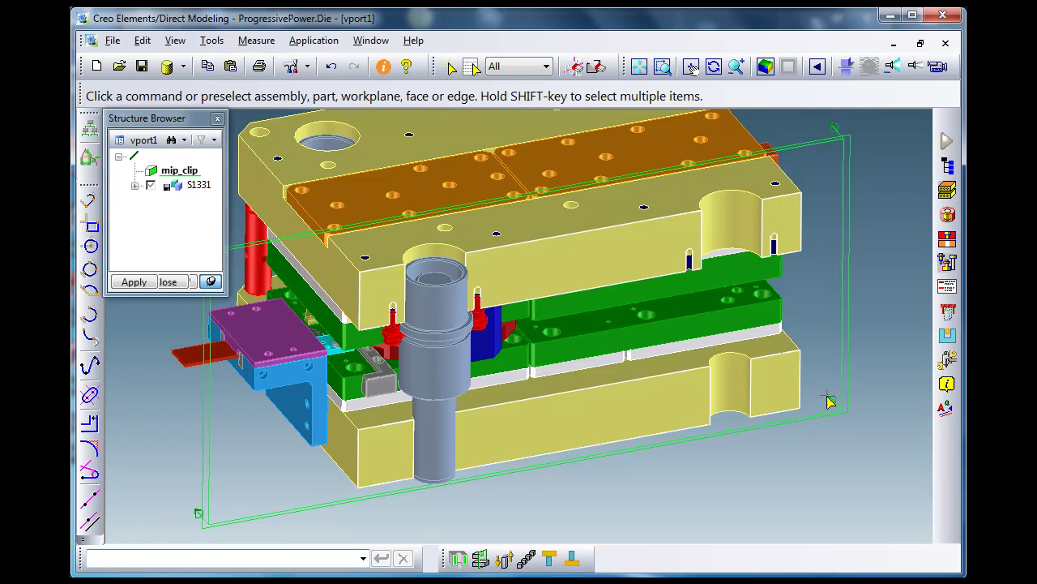
Start a part action on the guide bush's upper outer cylindrical face, with its direction reversed to enter from above.
ctrl+middle_drag(830, 398, 806, 417)
click(947, 214)
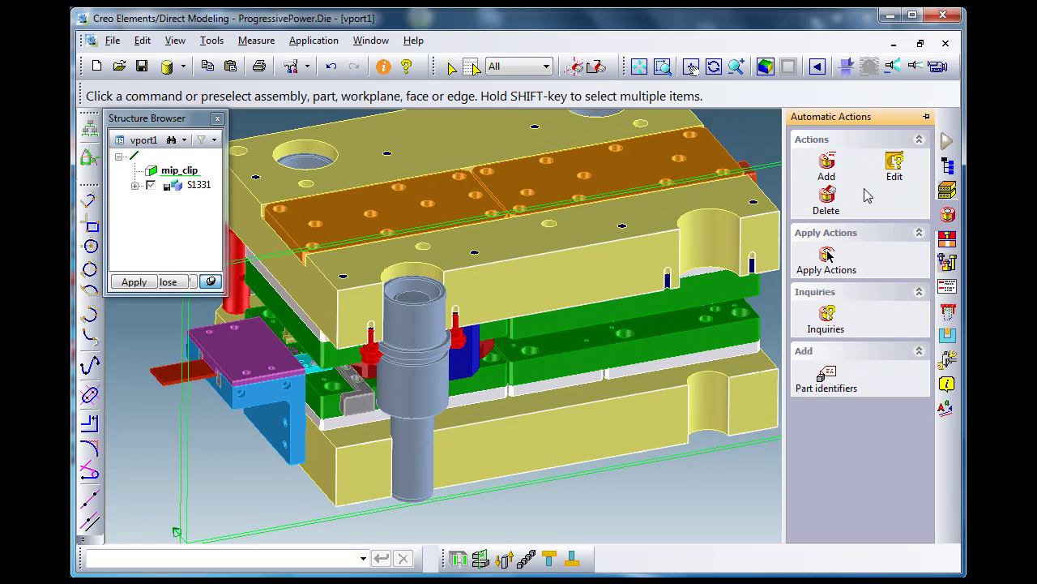
click(826, 166)
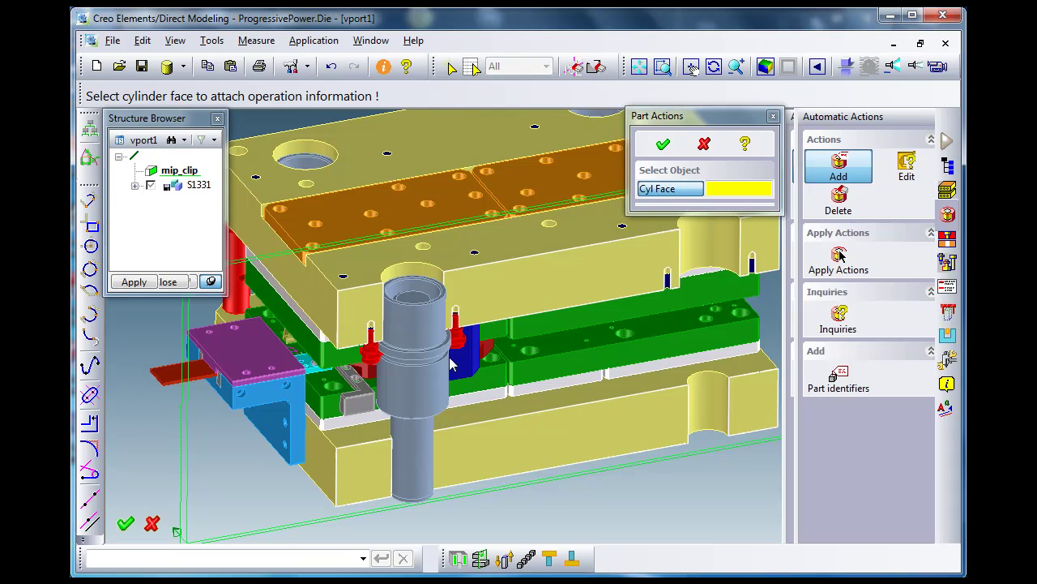
click(425, 334)
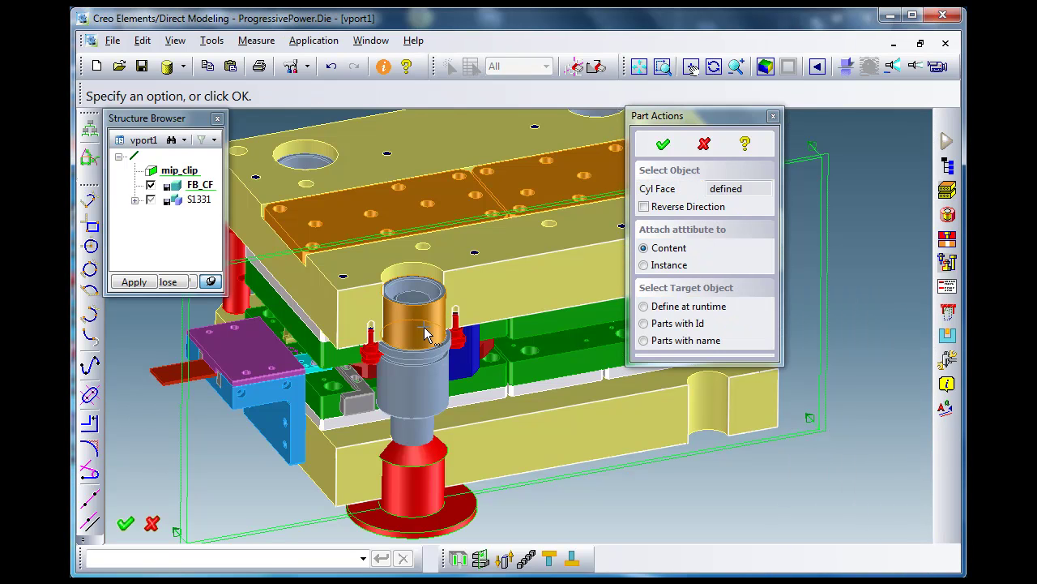
drag(690, 121, 817, 69)
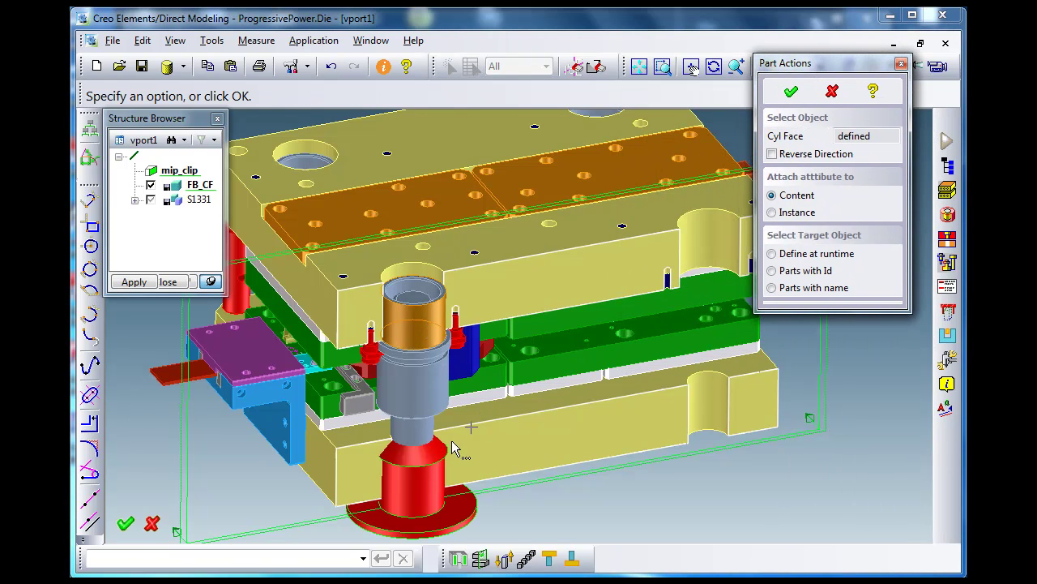
click(771, 154)
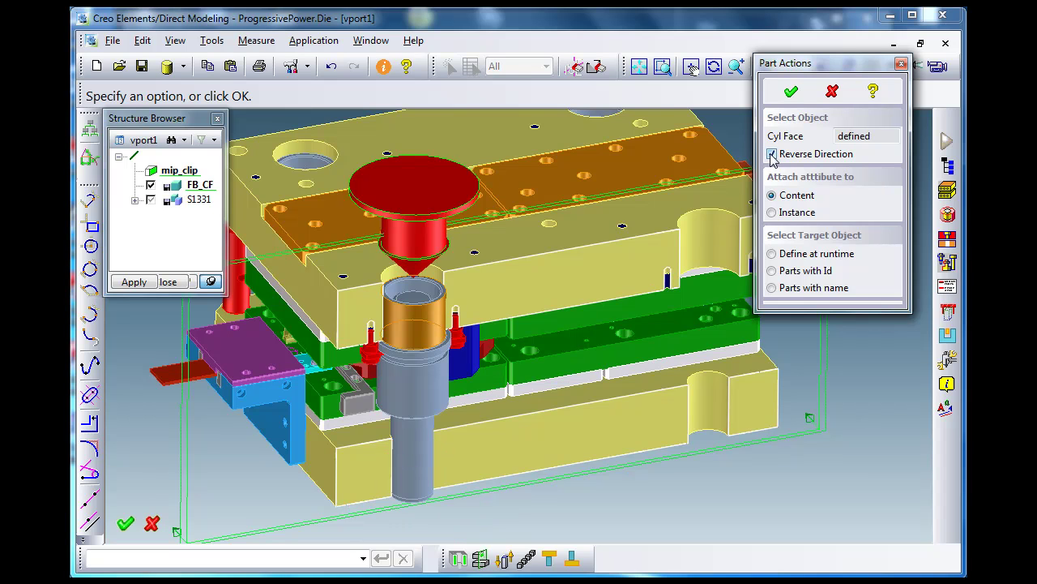
click(771, 154)
click(771, 154)
Target the bush action at parts by name, taking the upper yellow plate's name and generalising it to piastra*superiore.
click(806, 292)
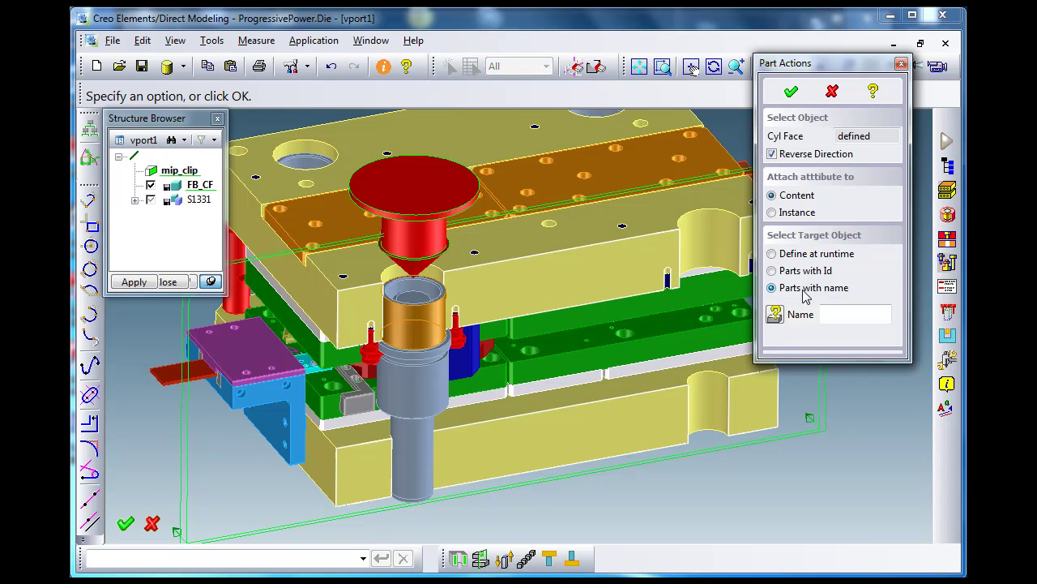
click(775, 315)
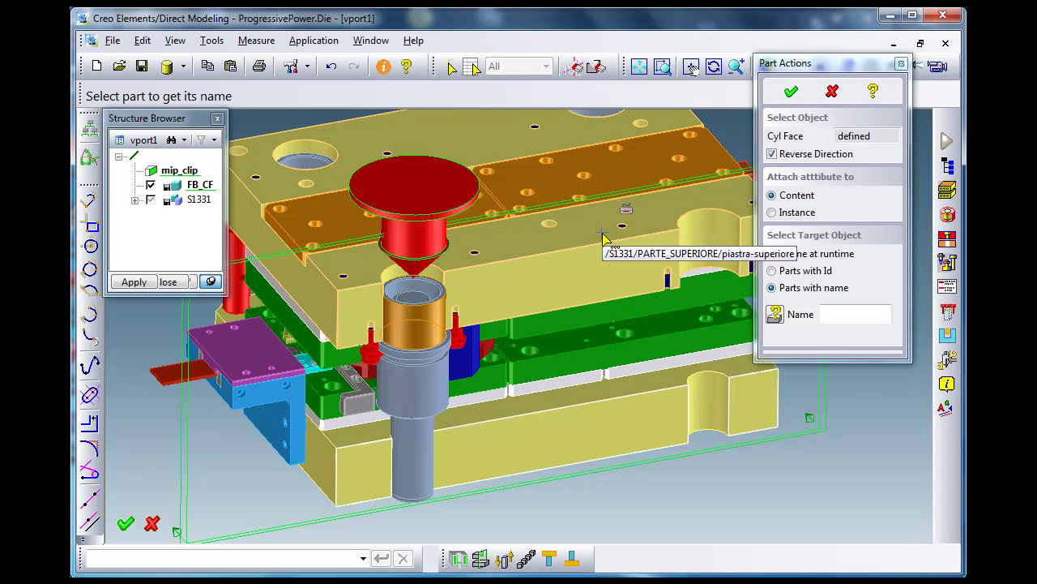
click(604, 236)
click(847, 315)
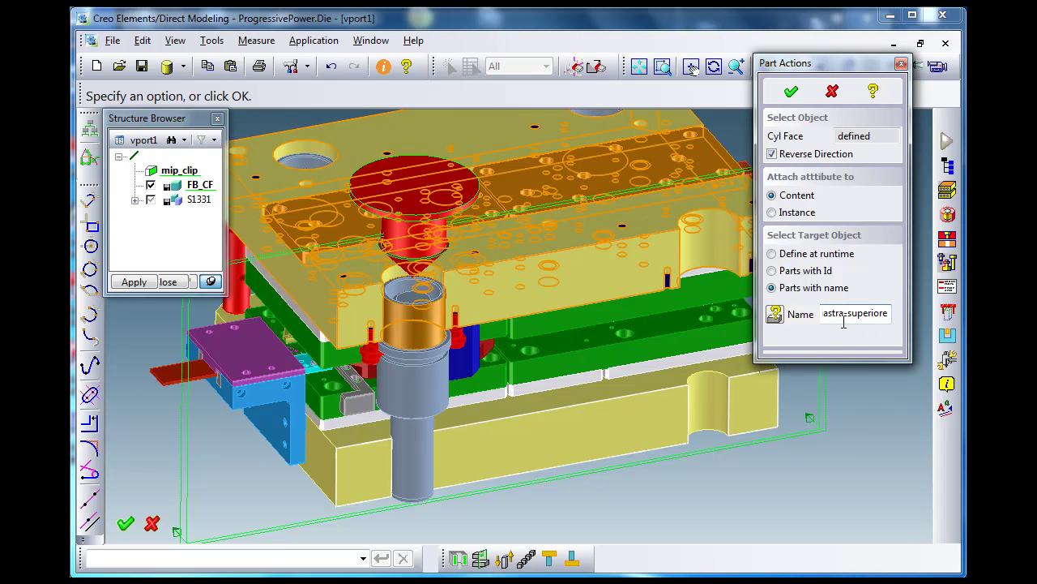
text(*)
key(Return)
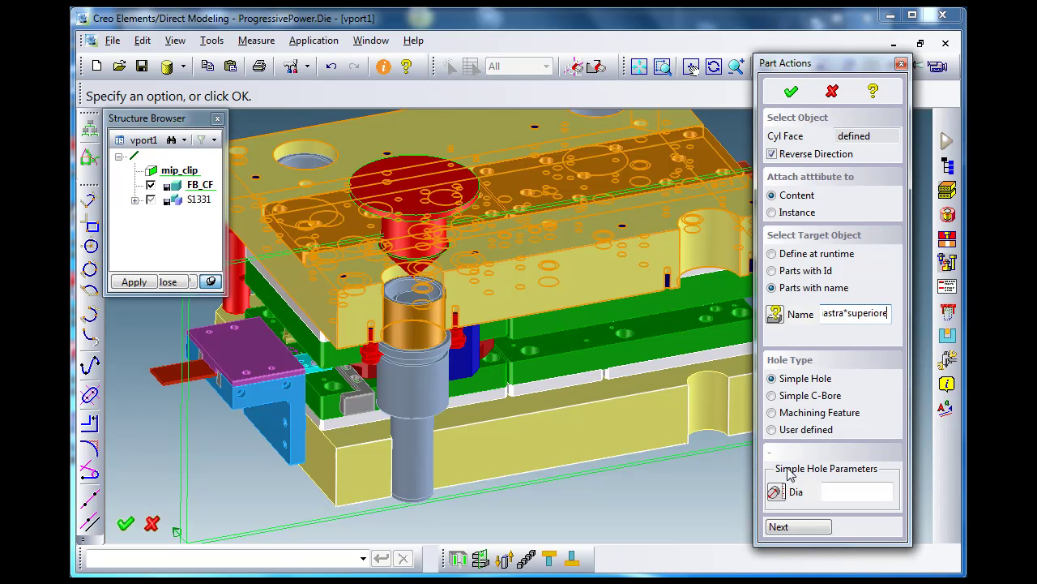
Define the bush action as a simple hole of diameter 48, taken from the empty bush hole in the upper plate.
click(777, 492)
click(702, 259)
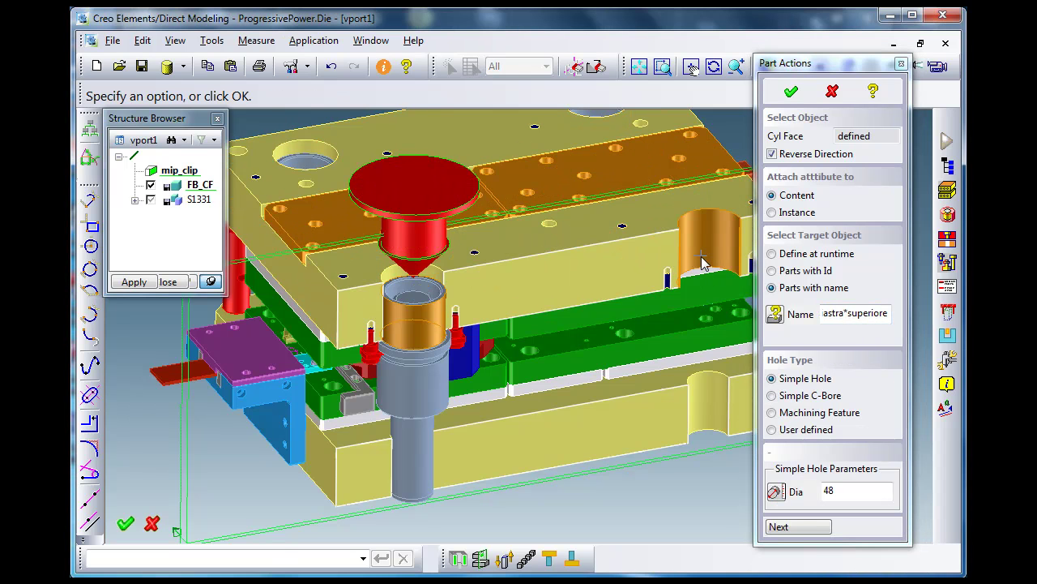
click(817, 527)
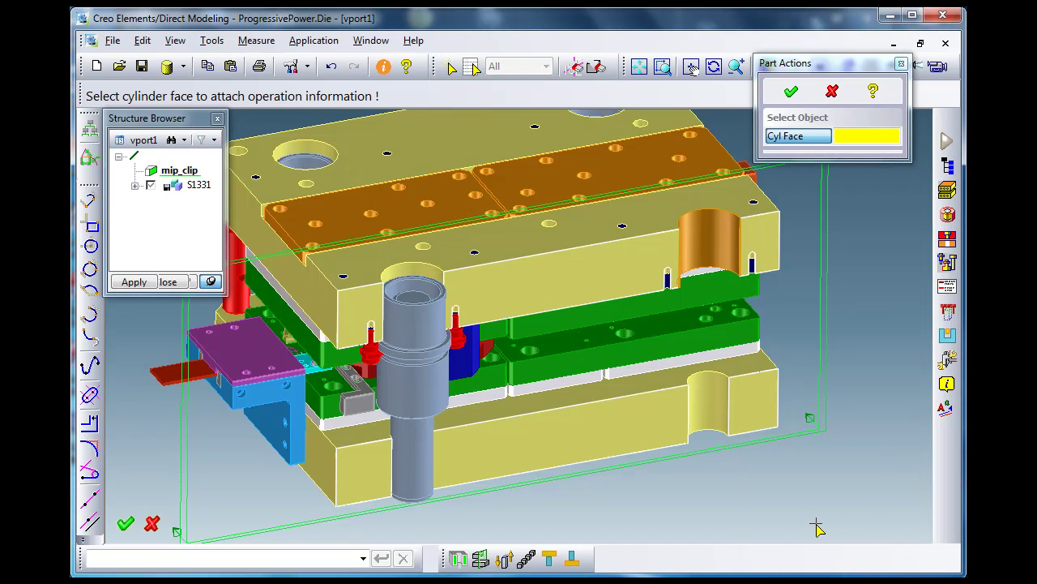
Add a part action on the guide pillar's lower cylindrical face, targeting parts named piastra*inferiore from the lower yellow plate.
click(425, 456)
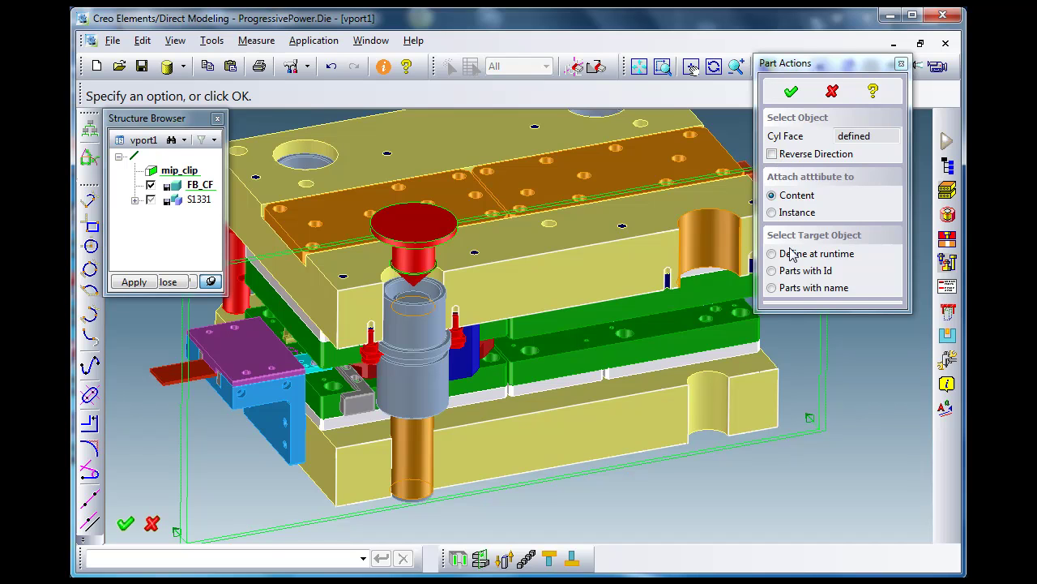
click(802, 293)
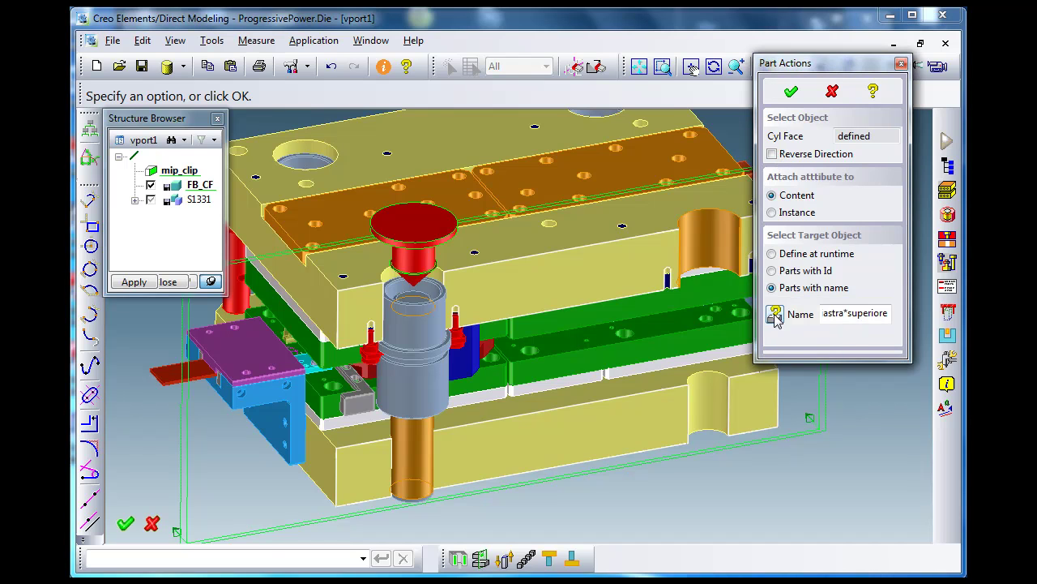
click(774, 315)
click(634, 405)
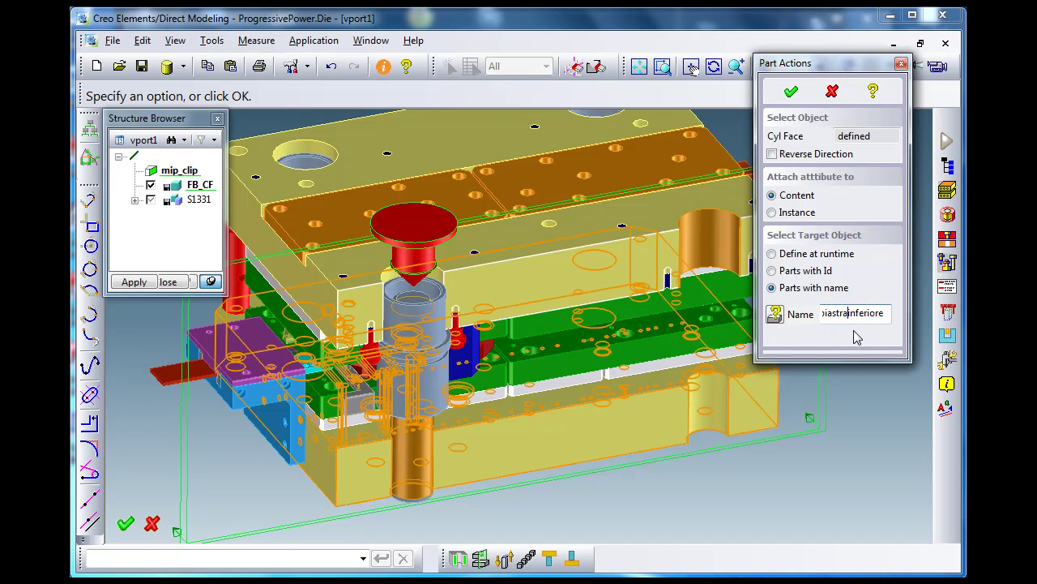
text(*)
key(Return)
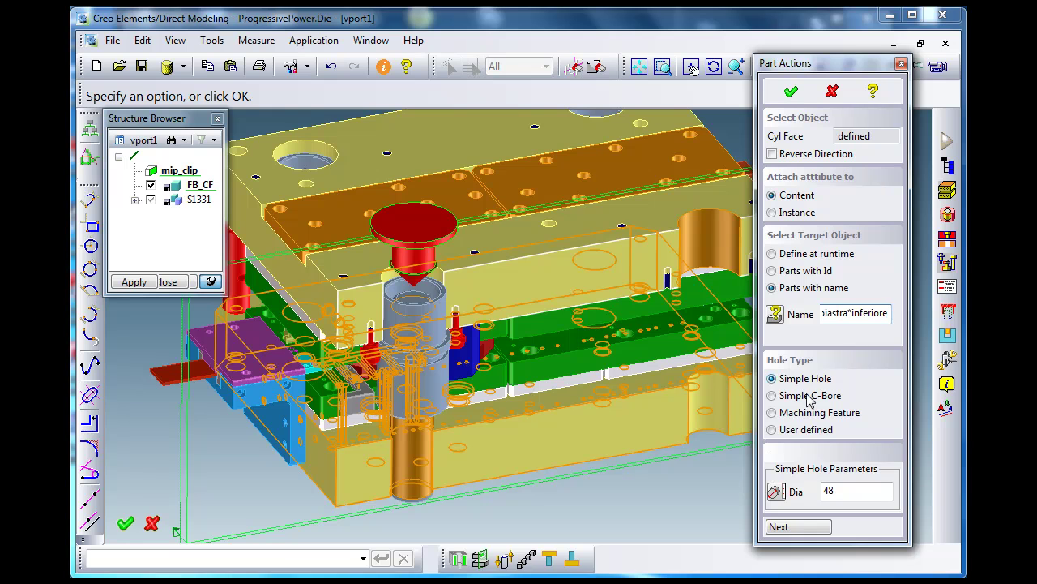
Define the pillar action as a simple hole of diameter 32, taken from the empty pillar hole in the lower plate.
click(777, 490)
click(717, 418)
click(798, 527)
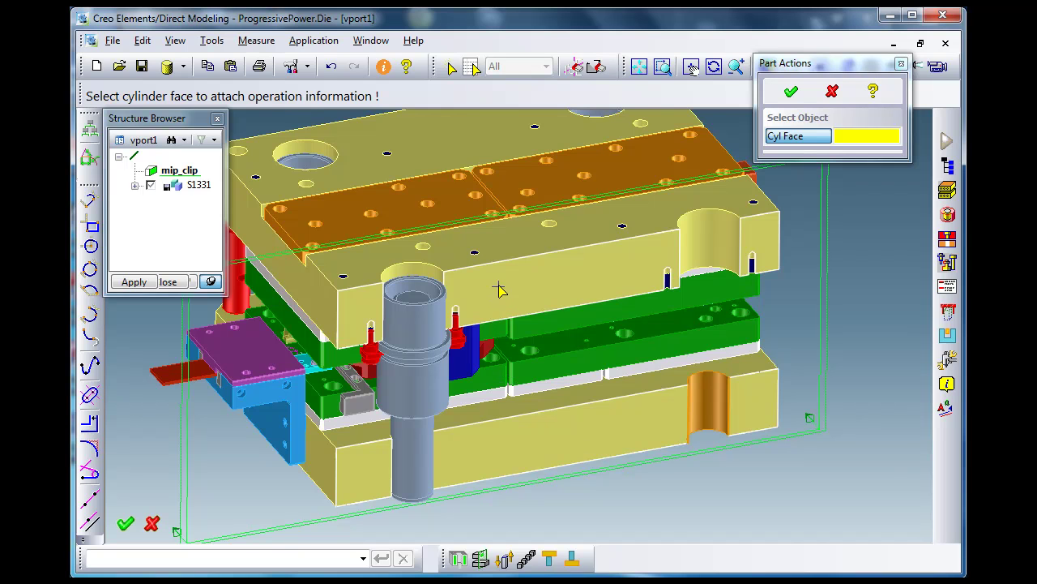
Add a reversed part action on the screw shank of the red clamp beside the blue block, targeting parts named piastra*superiore.
scroll(498, 279, up, 5)
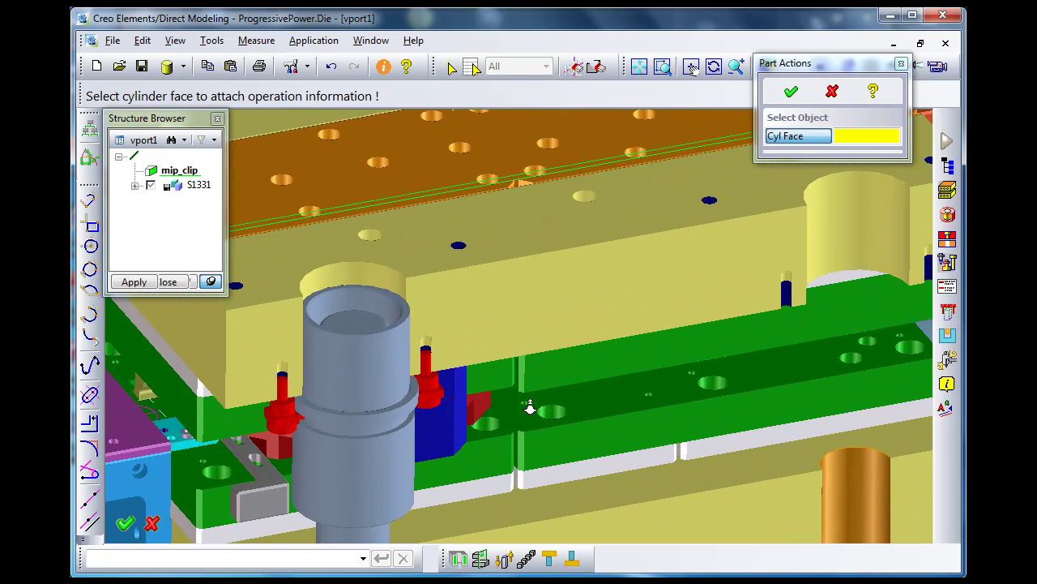
scroll(435, 363, up, 4)
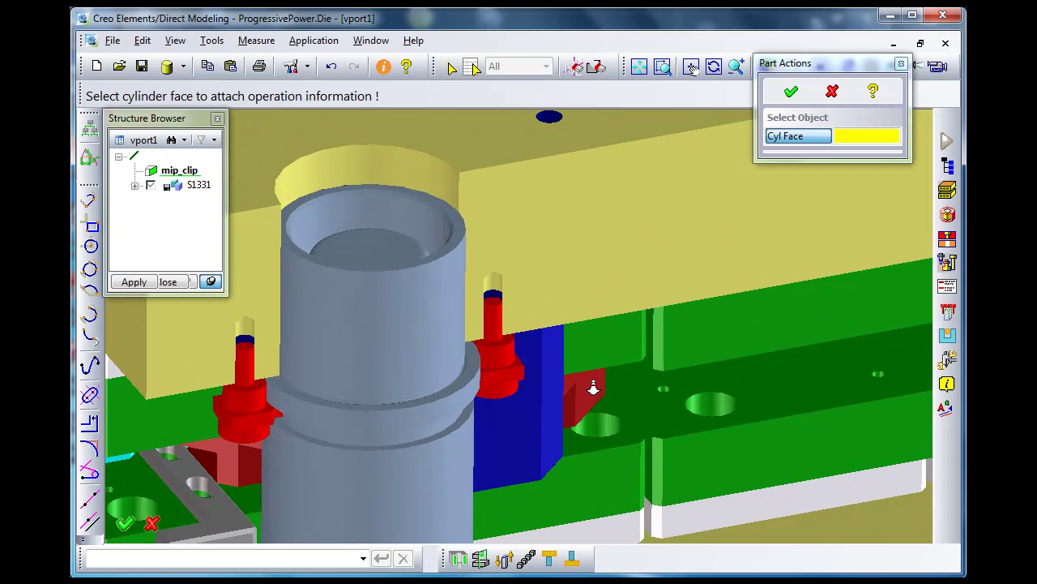
click(496, 322)
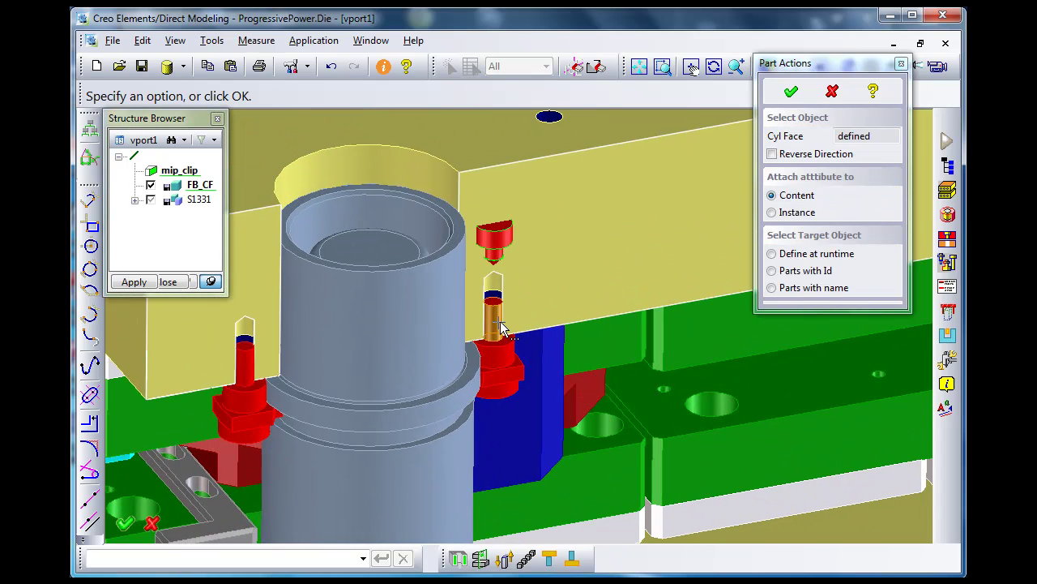
click(772, 154)
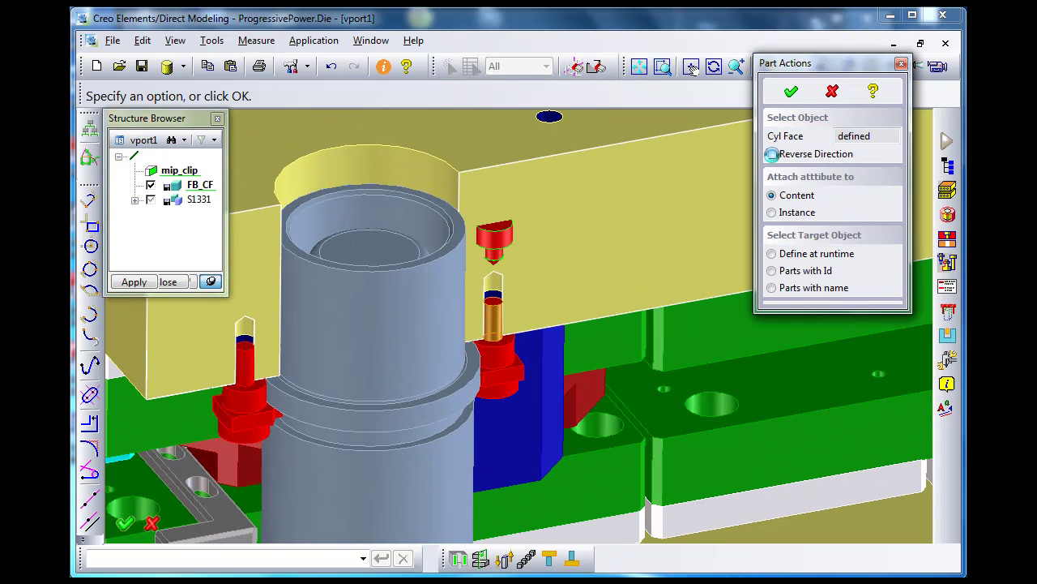
click(803, 289)
click(775, 314)
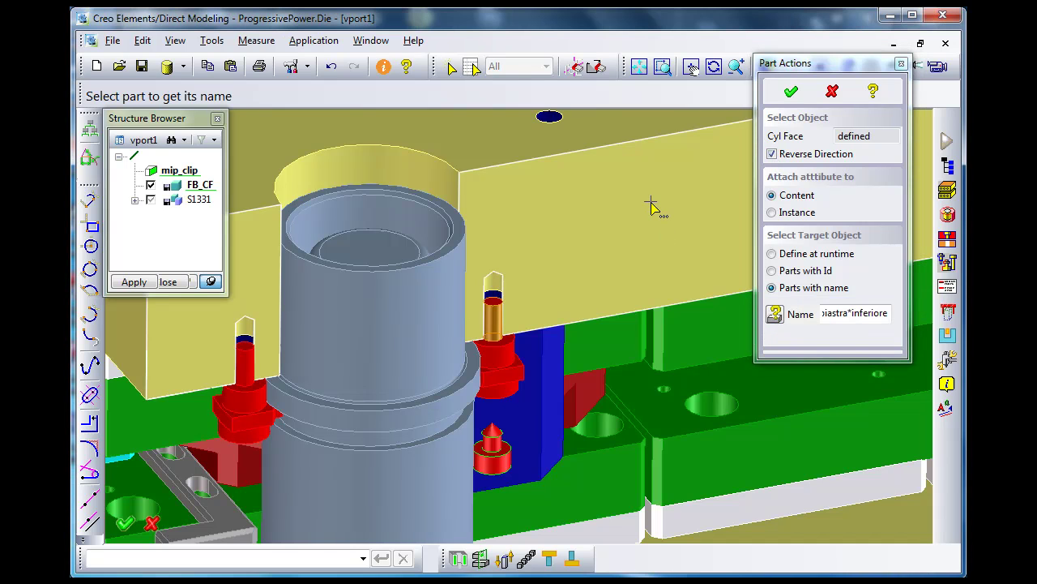
click(523, 144)
click(848, 313)
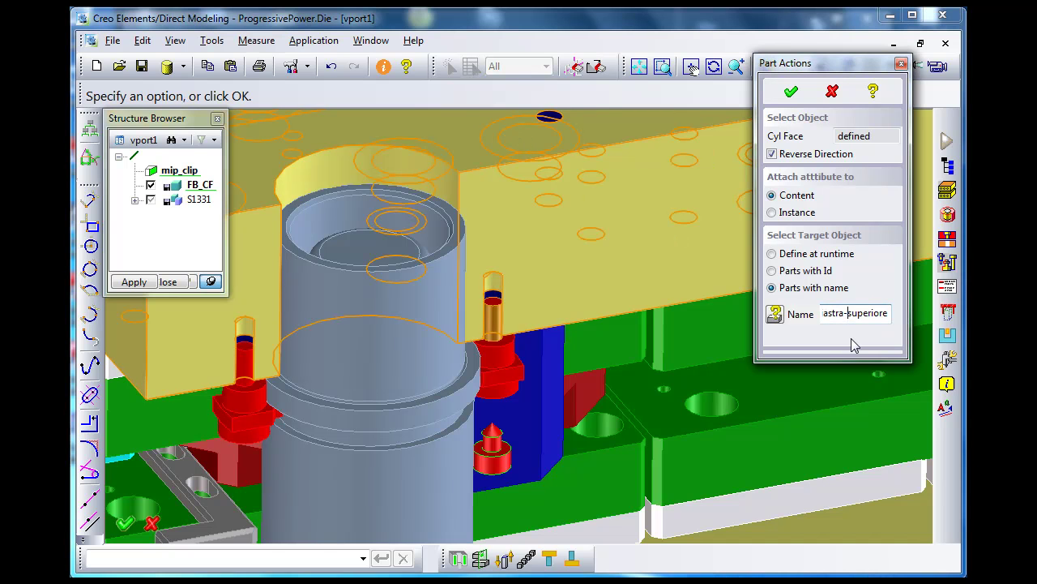
text(*)
key(Return)
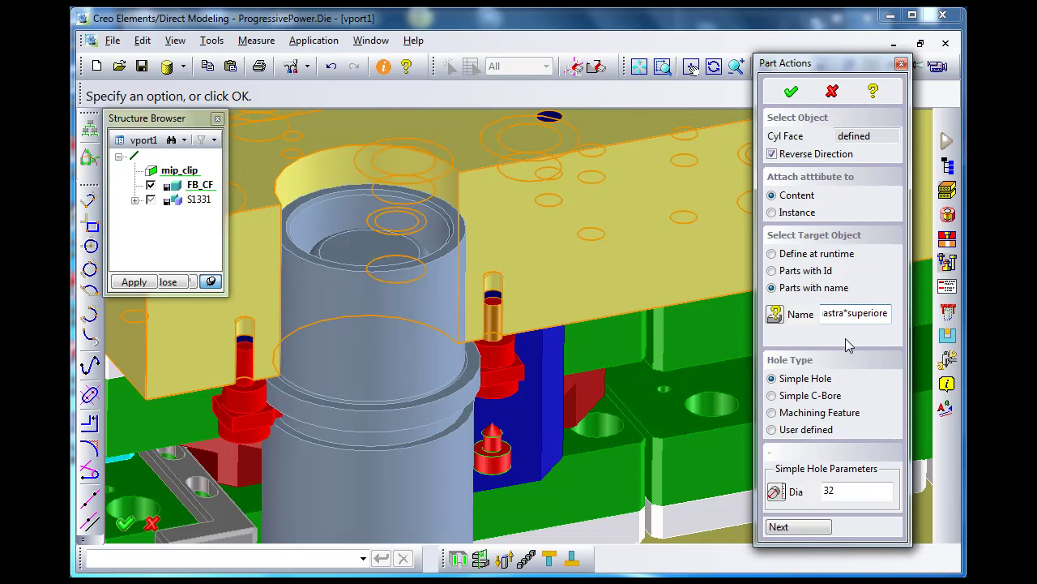
Attach a machining feature to this clamp's action by copying the existing M6 blind tapped hole above its screw.
click(813, 417)
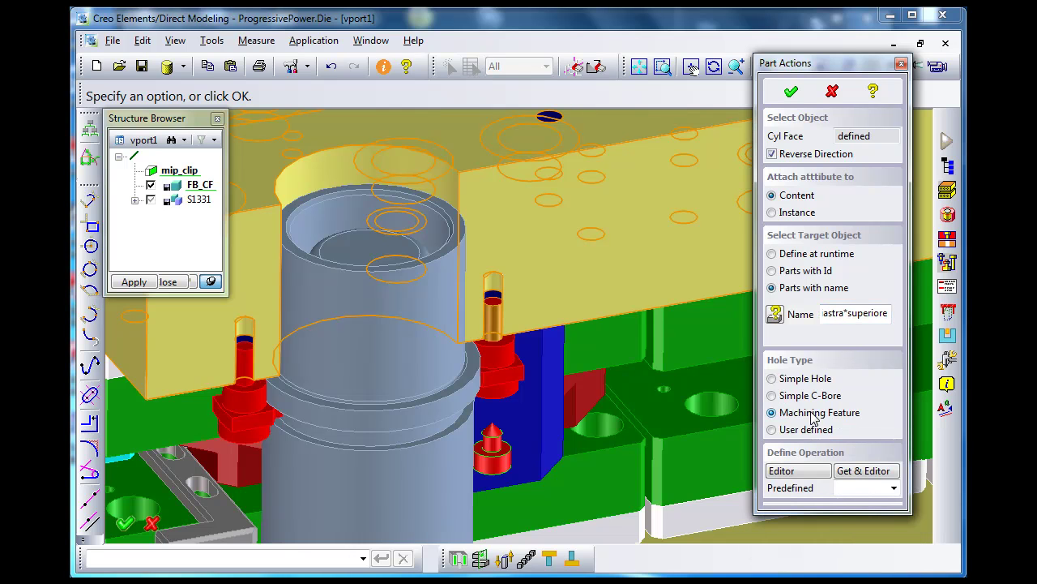
click(864, 472)
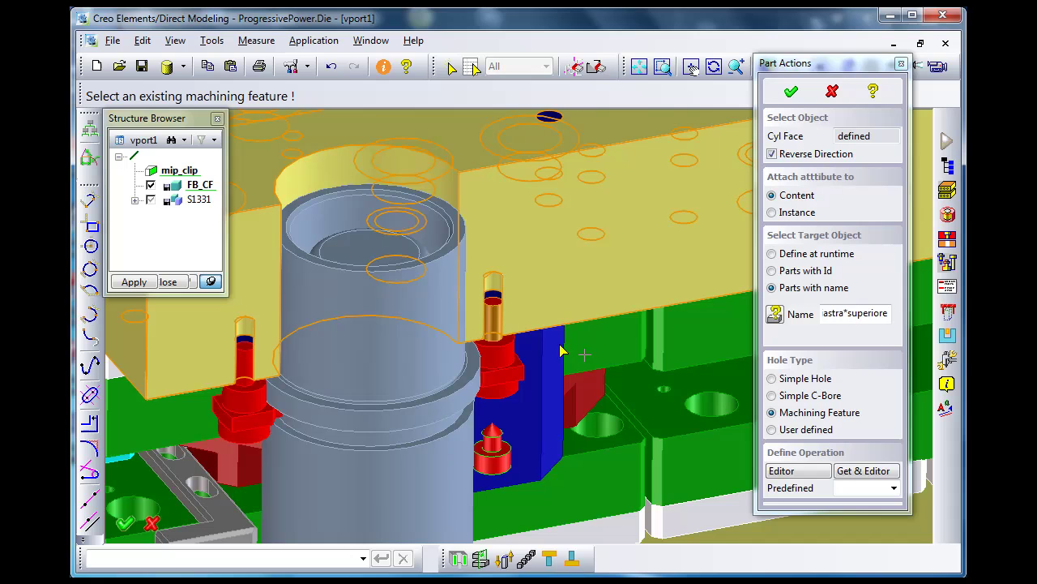
click(496, 286)
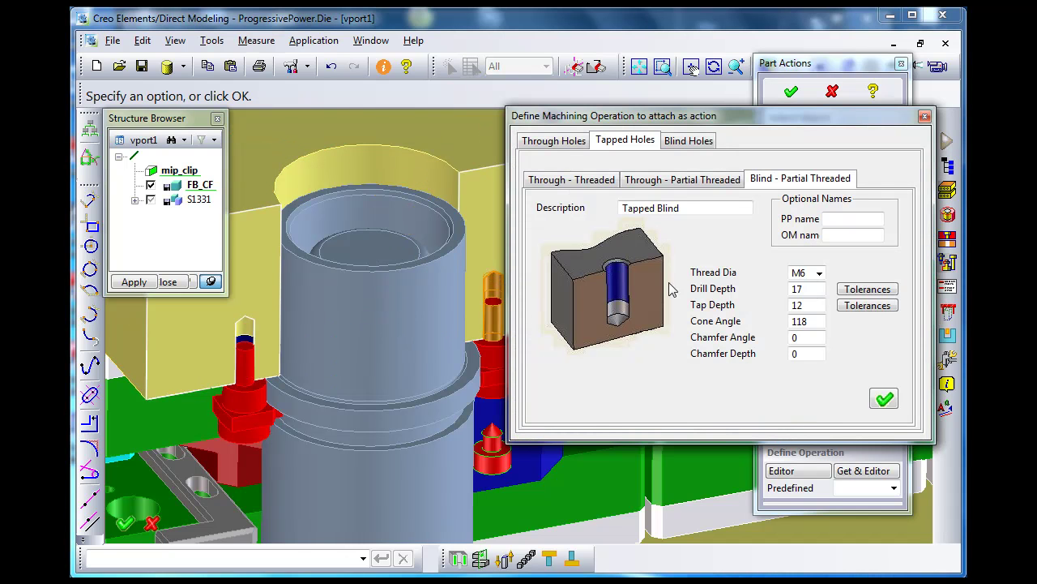
click(884, 398)
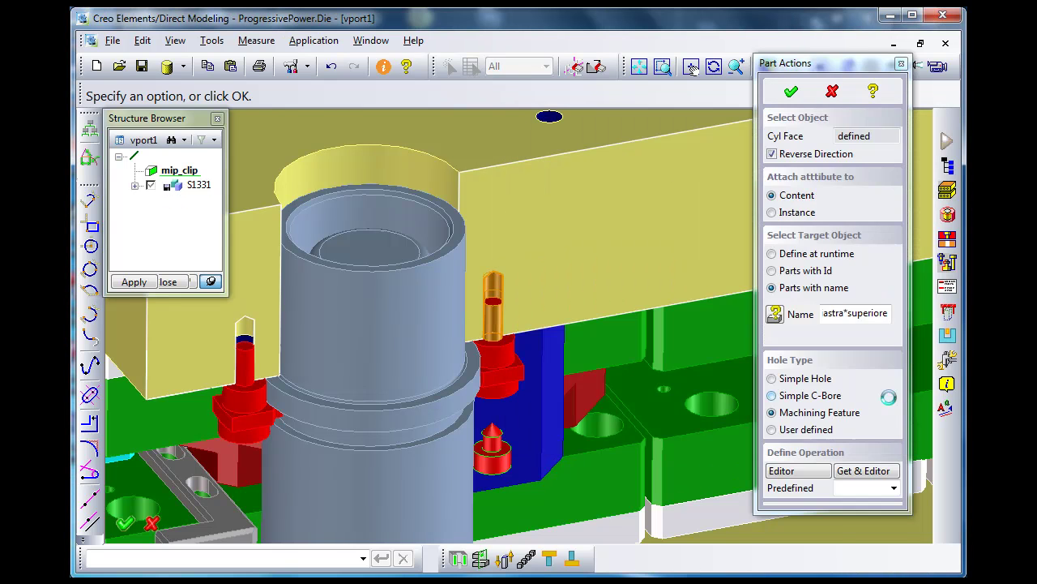
Add a reversed part action on the other red clamp's screw shank, targeting parts named piastra*superiore.
click(245, 365)
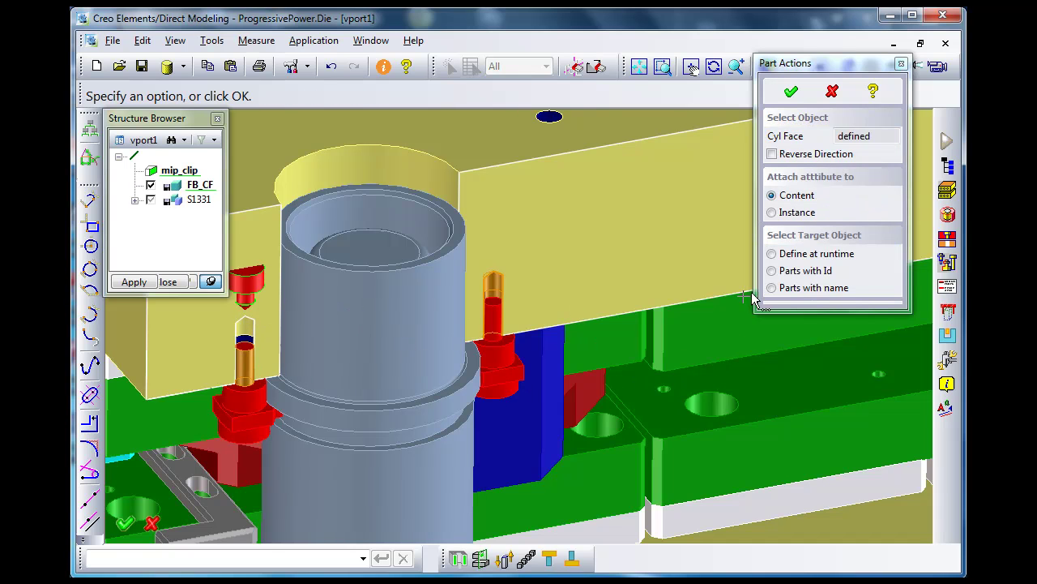
click(772, 154)
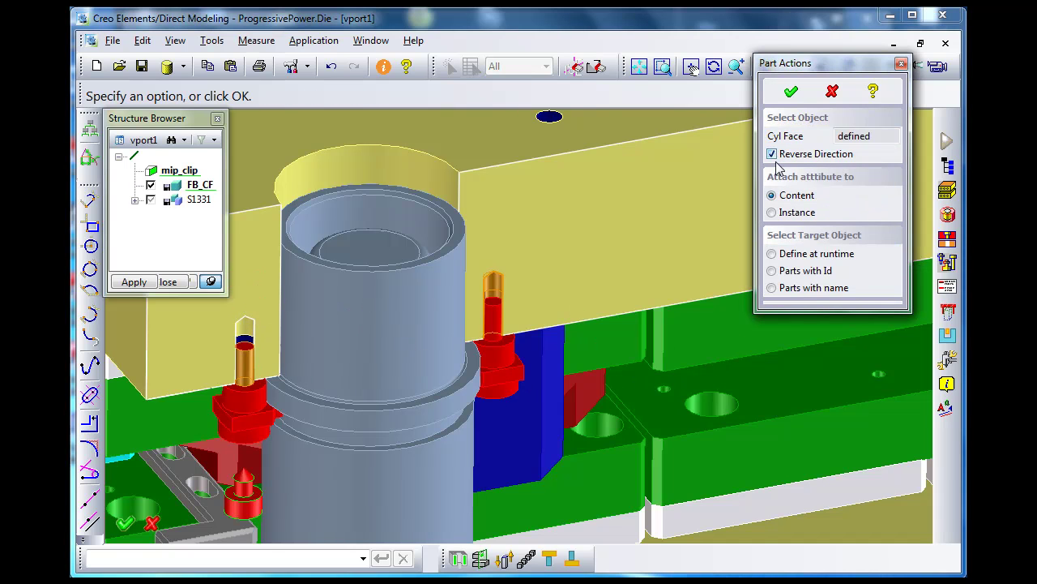
click(802, 290)
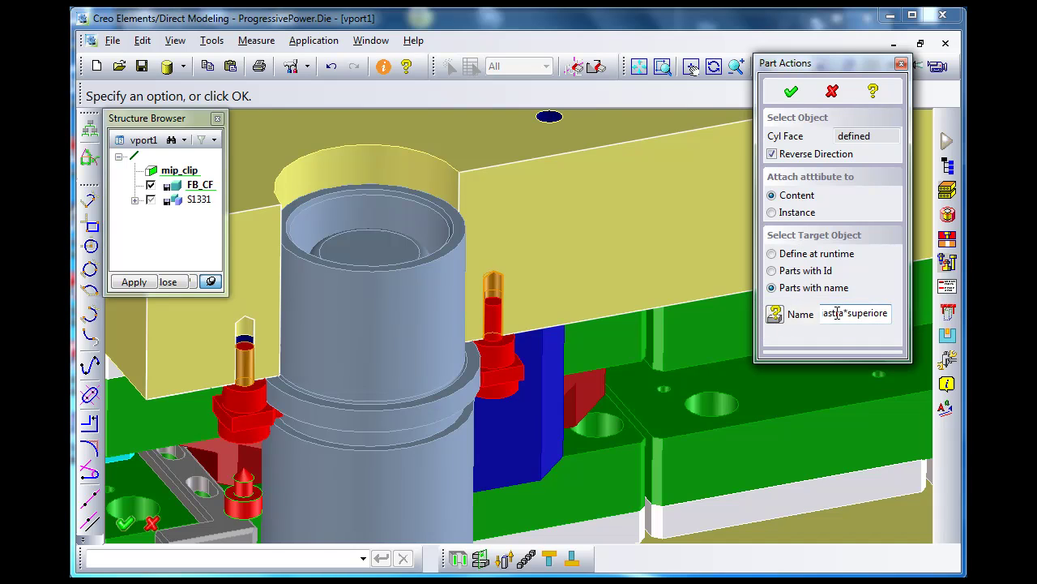
key(Return)
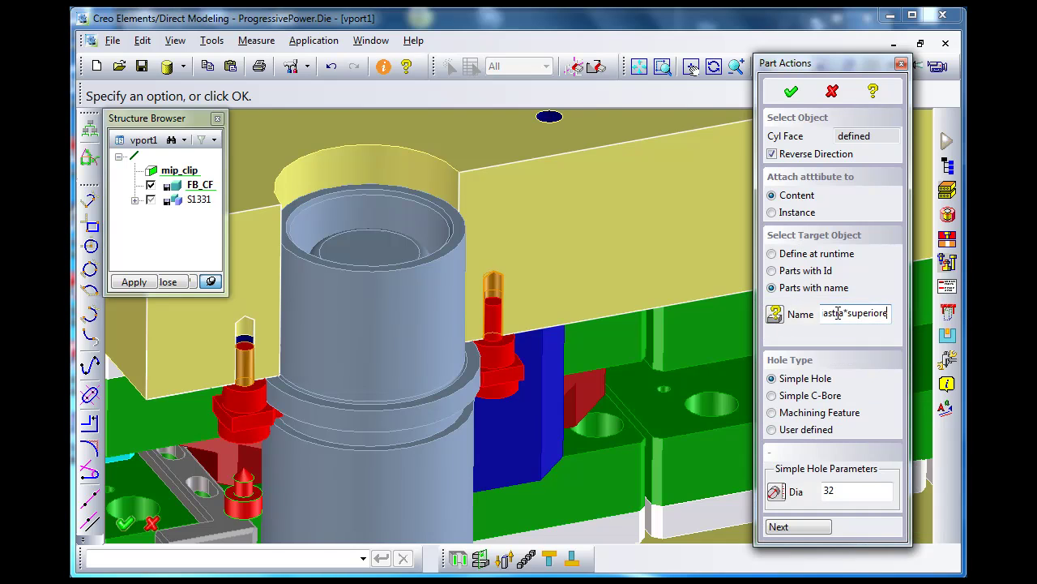
Copy the M6 blind tapped hole above the second clamp's screw as its machining feature, and finish defining part actions.
click(832, 413)
click(845, 470)
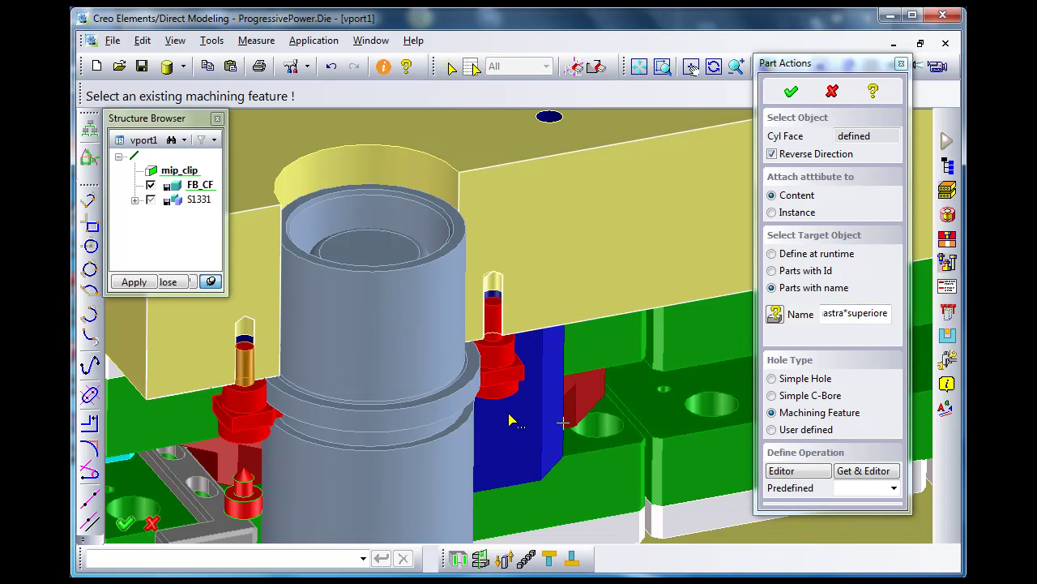
click(249, 340)
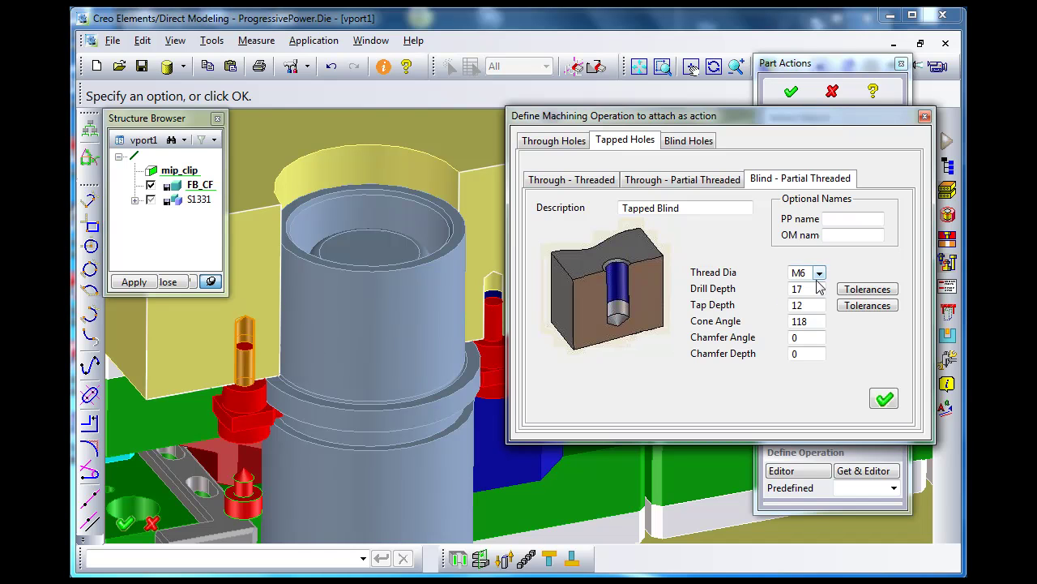
click(885, 399)
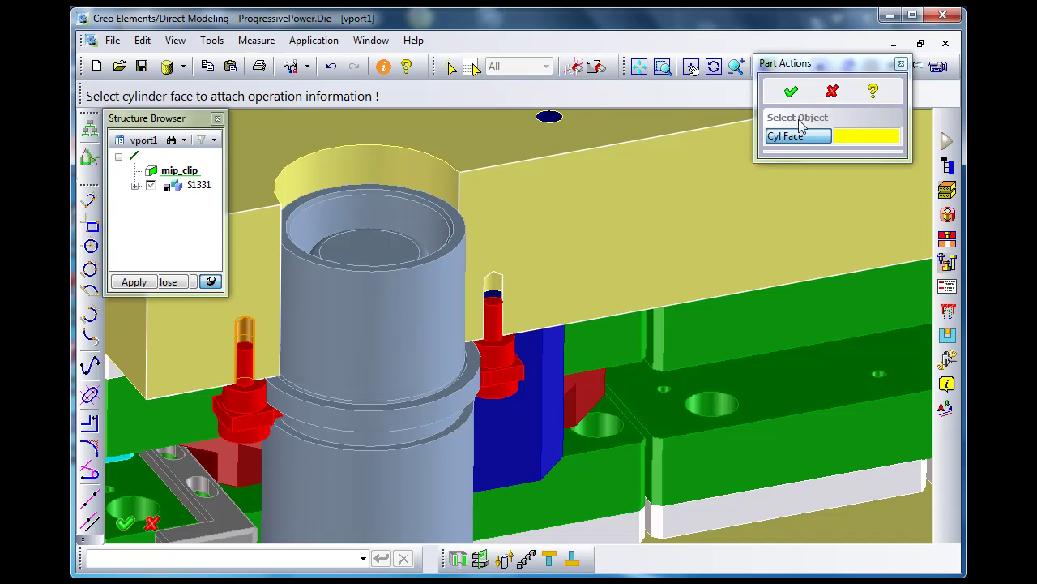
click(792, 91)
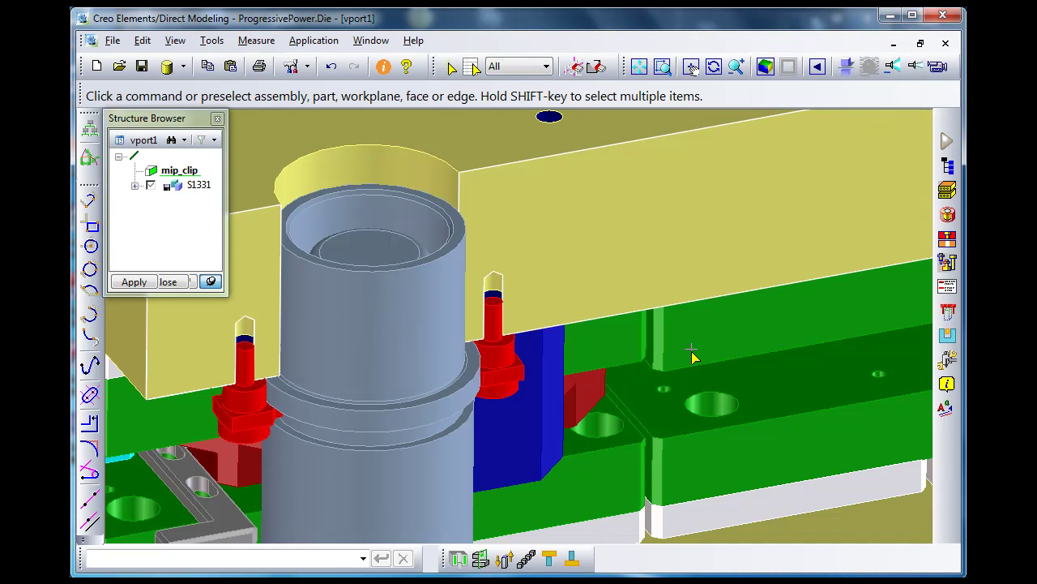
Inquire about the part actions attached to the guide bush, then clear the report and finish the inquiry.
middle_drag(706, 398, 655, 236)
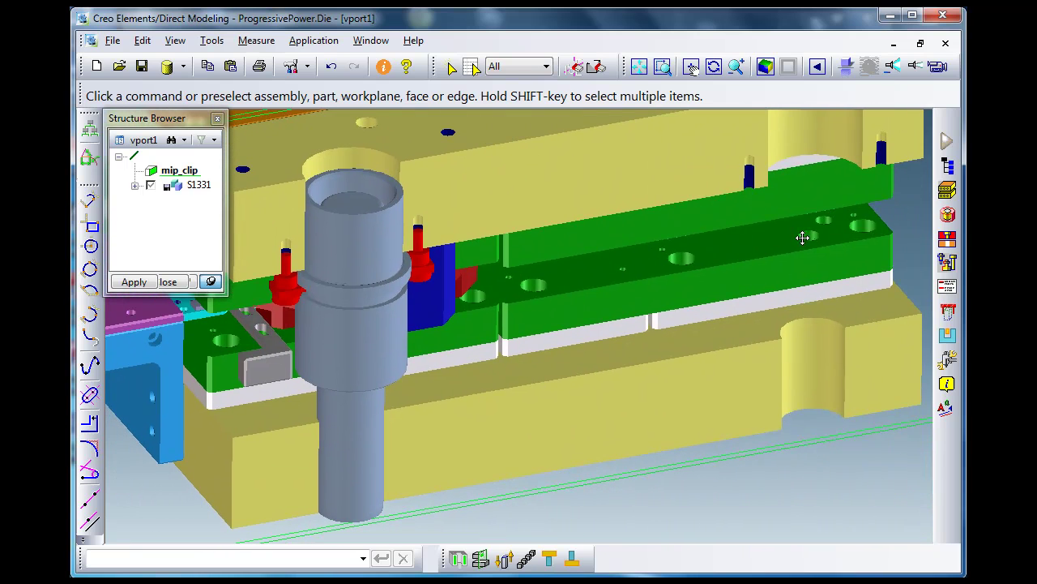
click(948, 215)
click(841, 309)
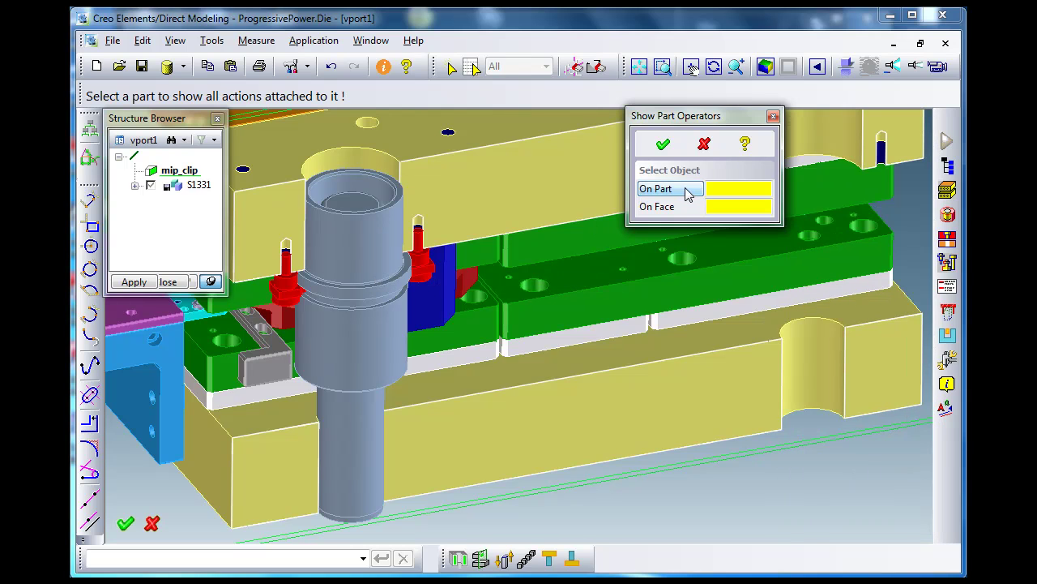
click(365, 259)
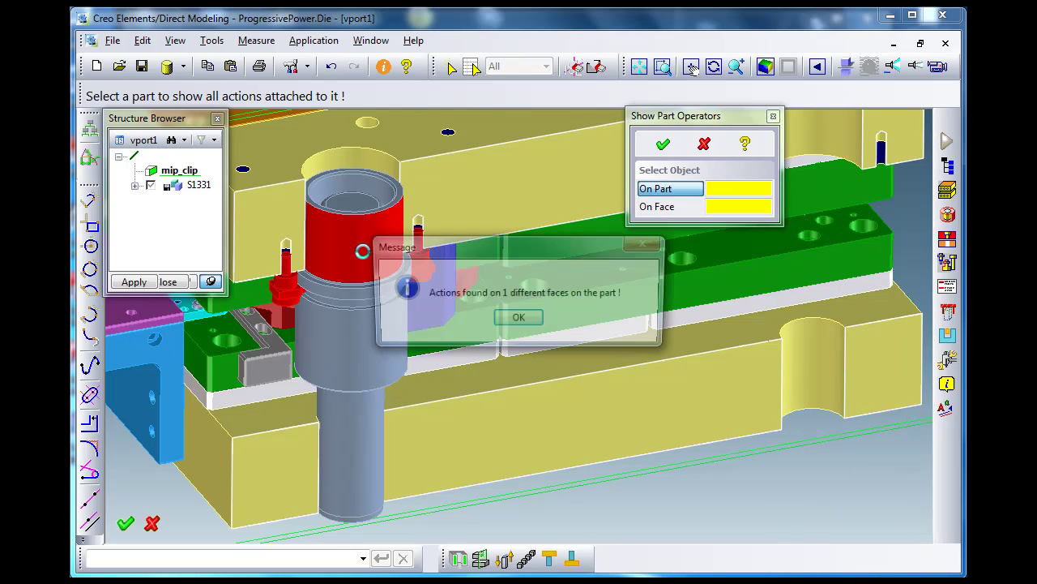
click(518, 320)
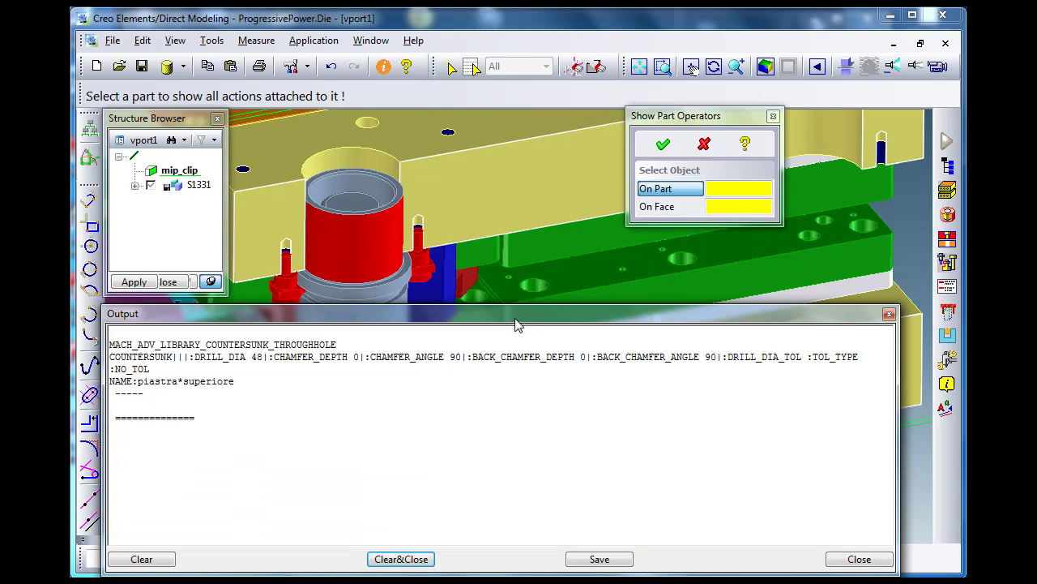
click(386, 558)
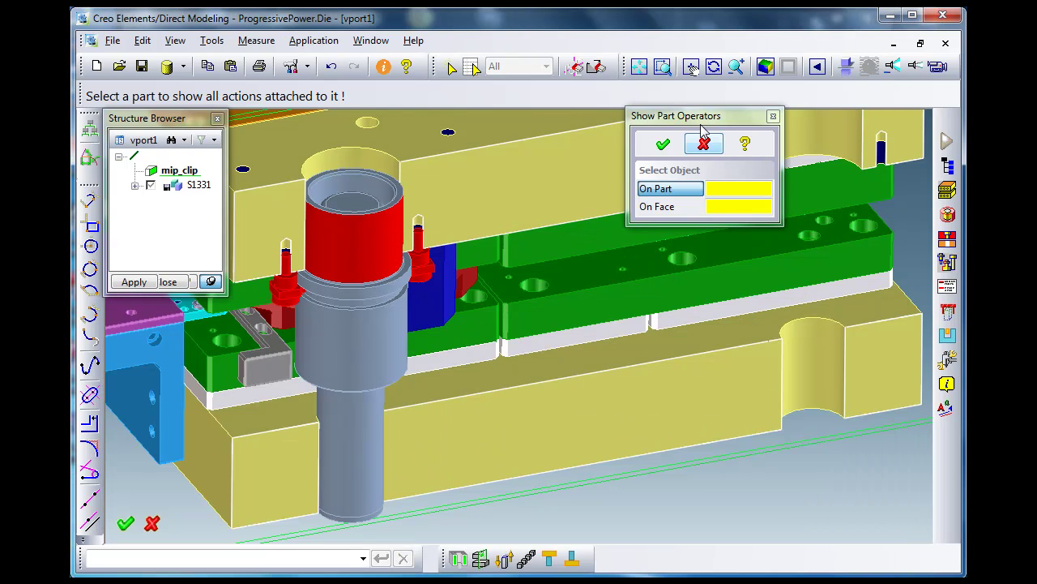
click(663, 144)
Switch to Creo Elements/Direct Modeling and cut the large empty bore faces at the far end of the upper and lower yellow plates.
middle_drag(674, 372, 607, 310)
click(292, 42)
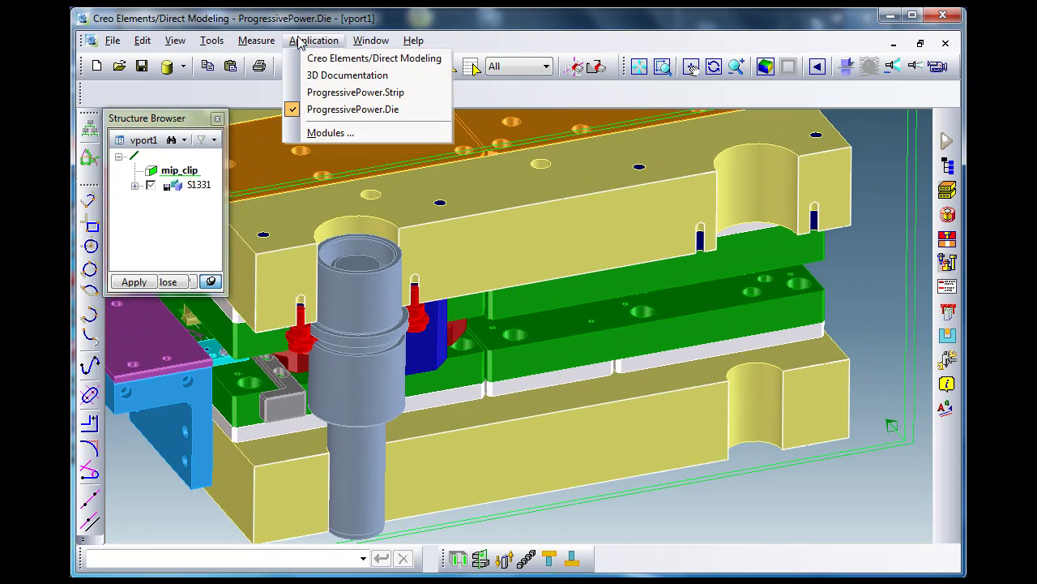
click(334, 56)
click(948, 287)
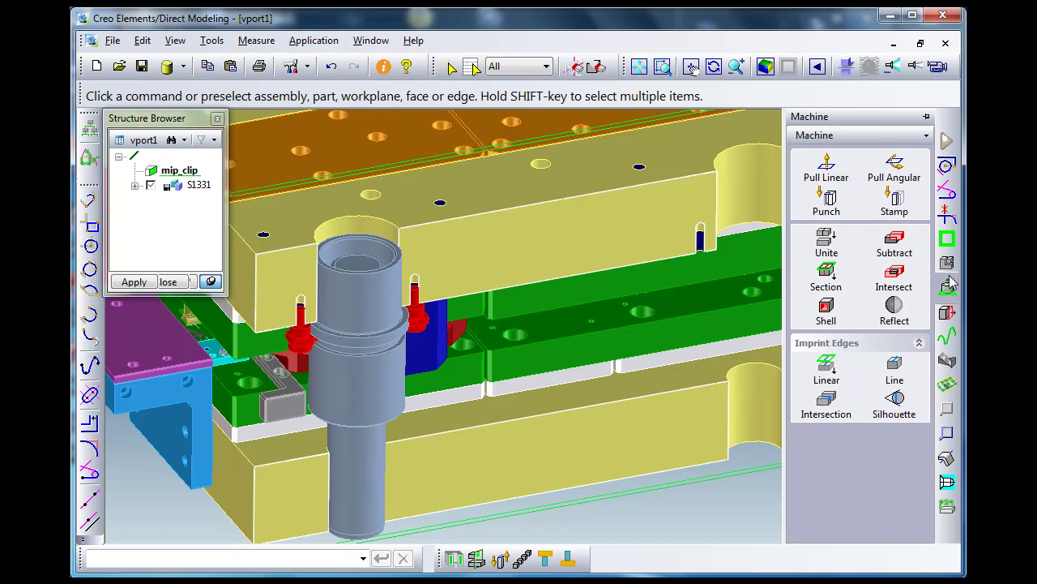
click(949, 313)
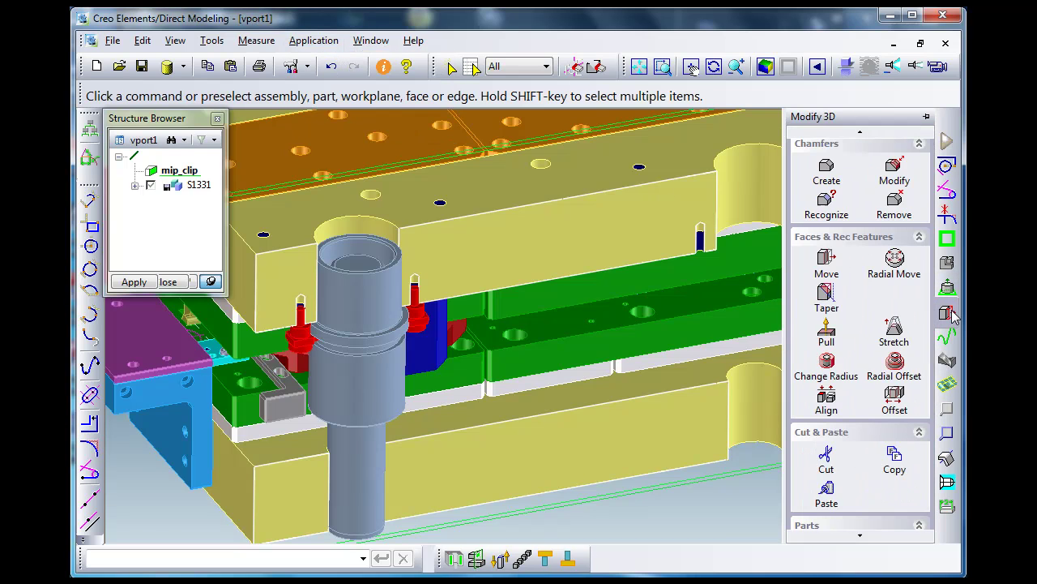
click(827, 458)
click(744, 211)
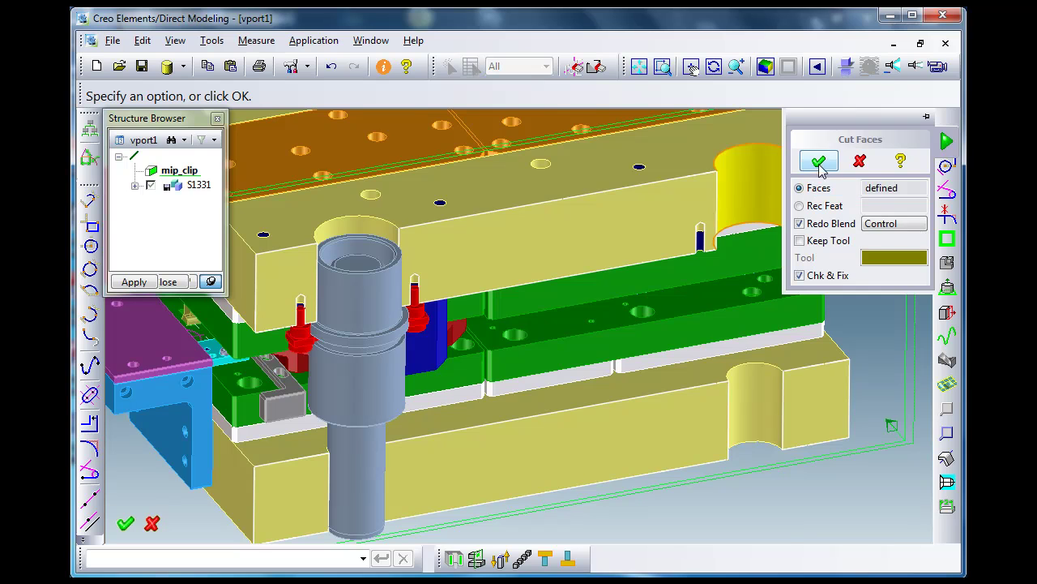
click(818, 161)
click(826, 455)
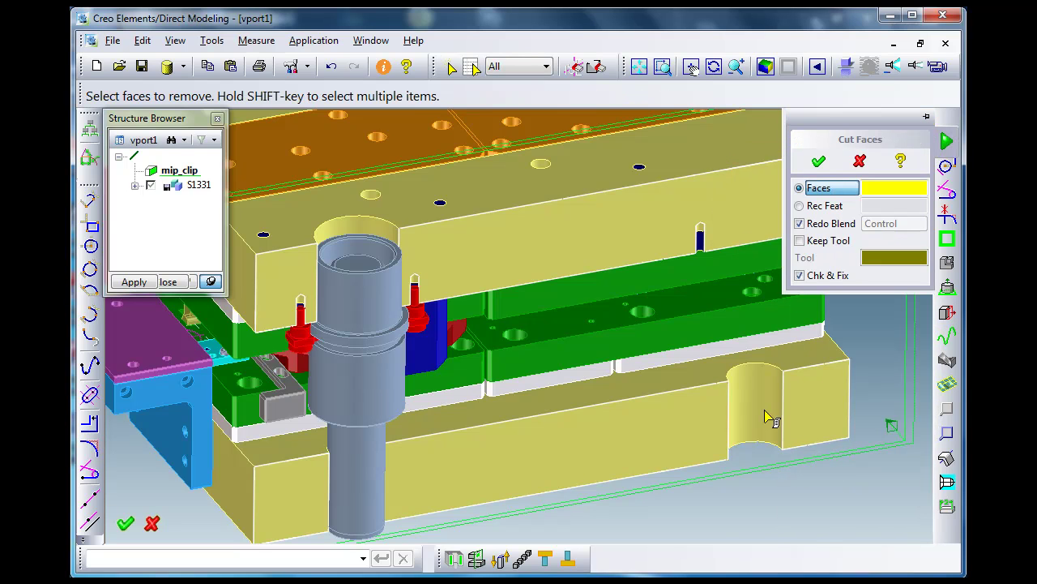
click(759, 418)
click(818, 161)
Delete the machining features of the two blind tapped holes beside the removed bore in the upper plate.
click(947, 481)
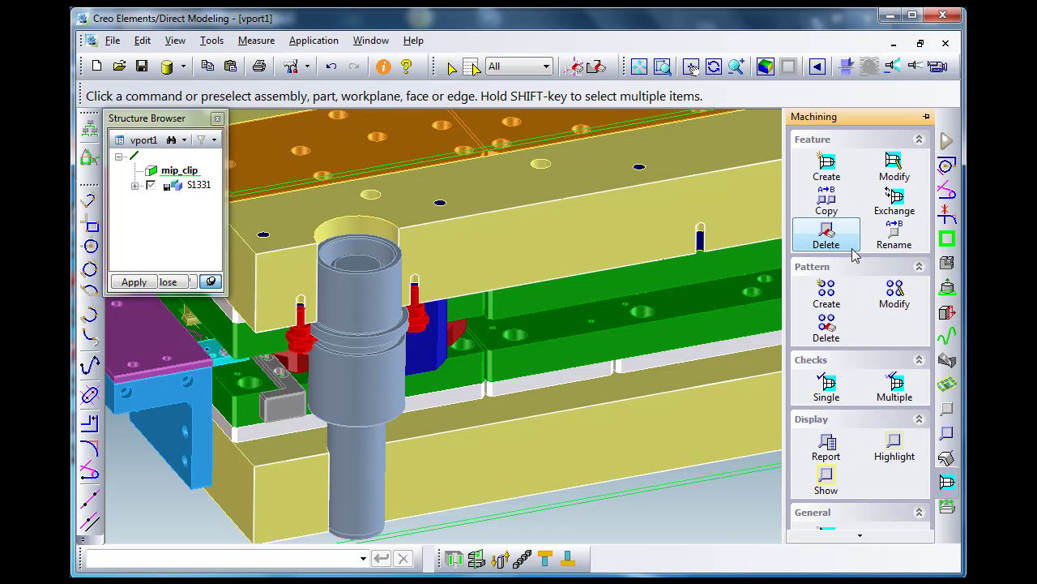
click(827, 235)
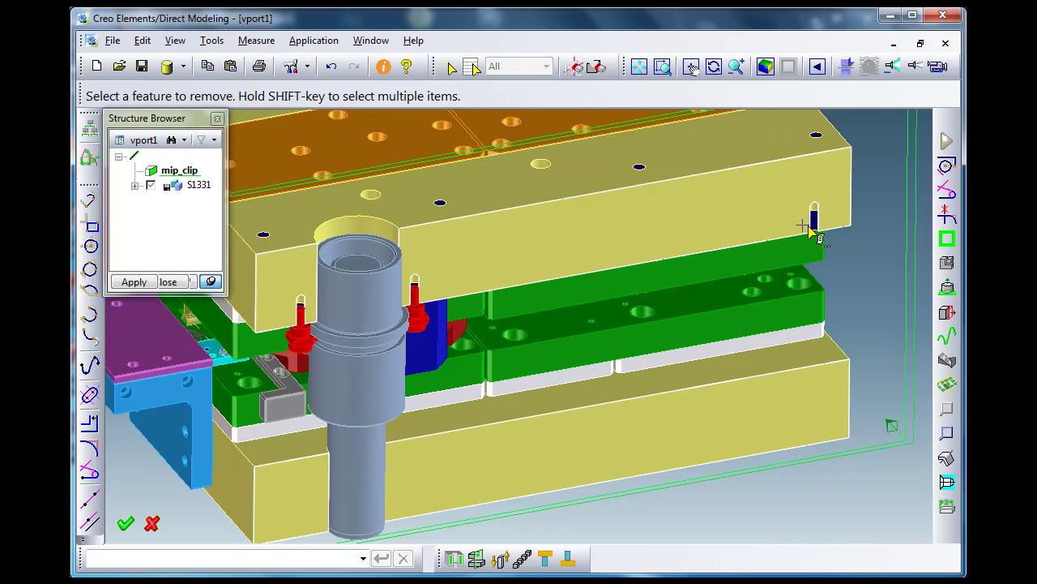
middle_click(862, 297)
Create a new empty assembly at the top level of the structure.
click(946, 287)
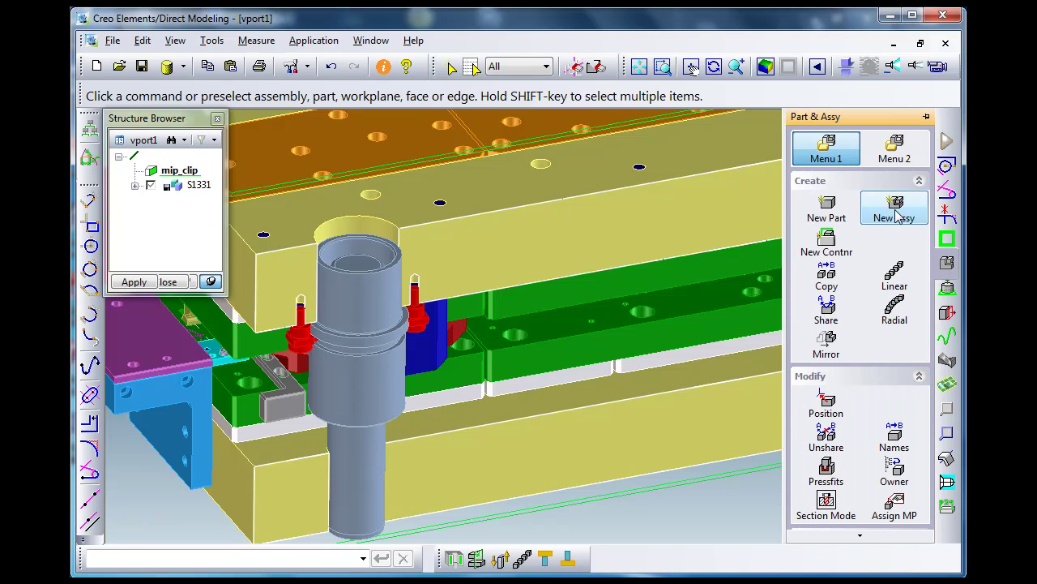
click(900, 217)
click(815, 160)
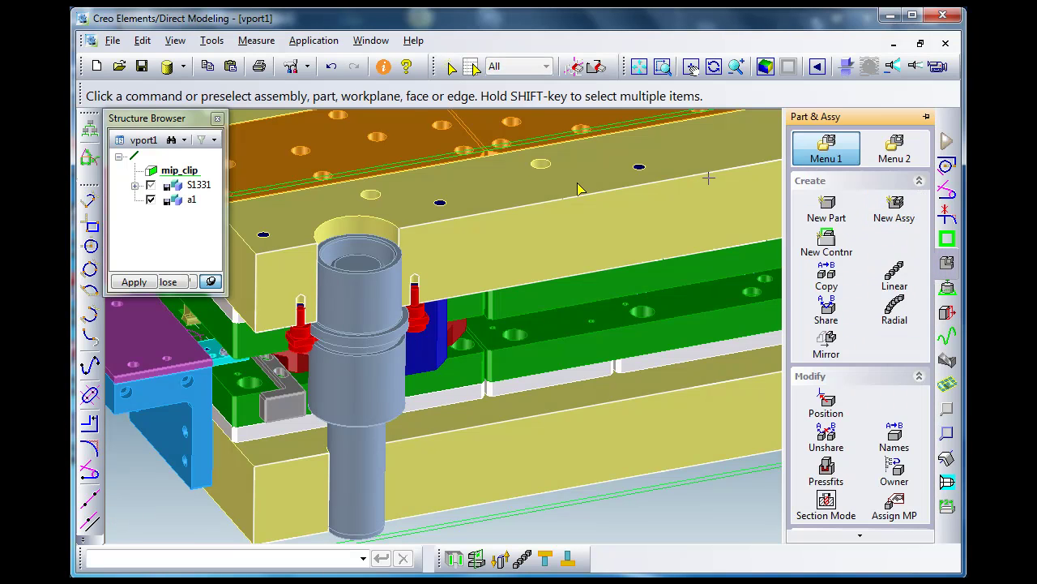
Change the owner of the guide bush, the pillar and both red clamps to the new assembly a1.
click(894, 474)
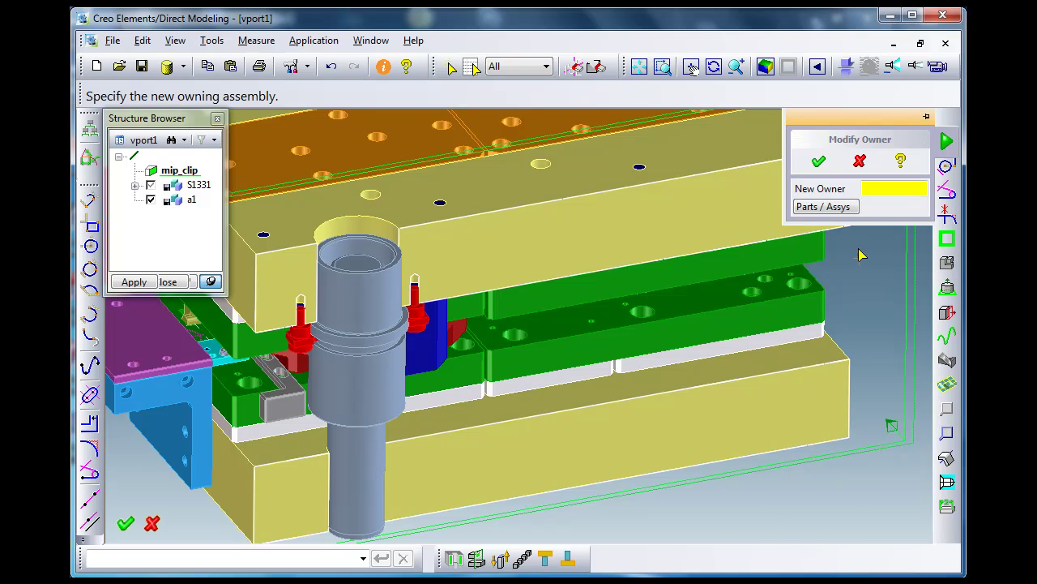
click(192, 199)
click(811, 208)
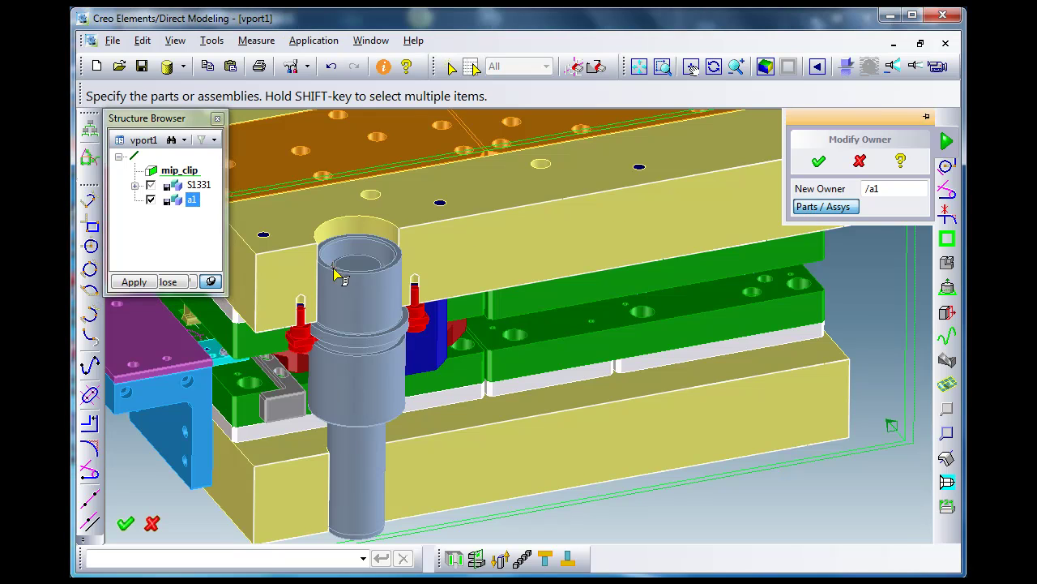
click(360, 286)
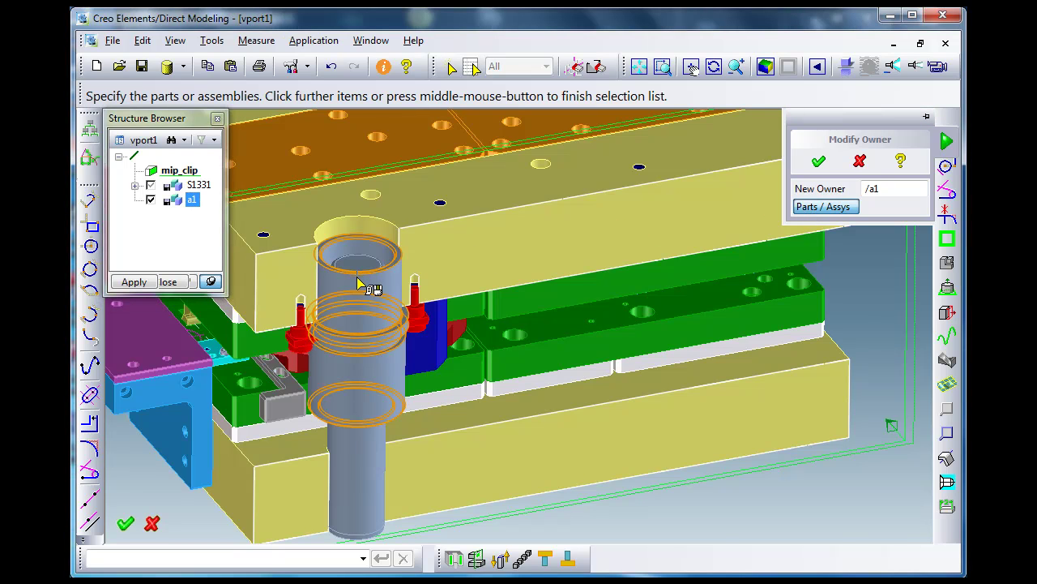
click(360, 486)
click(414, 320)
click(299, 349)
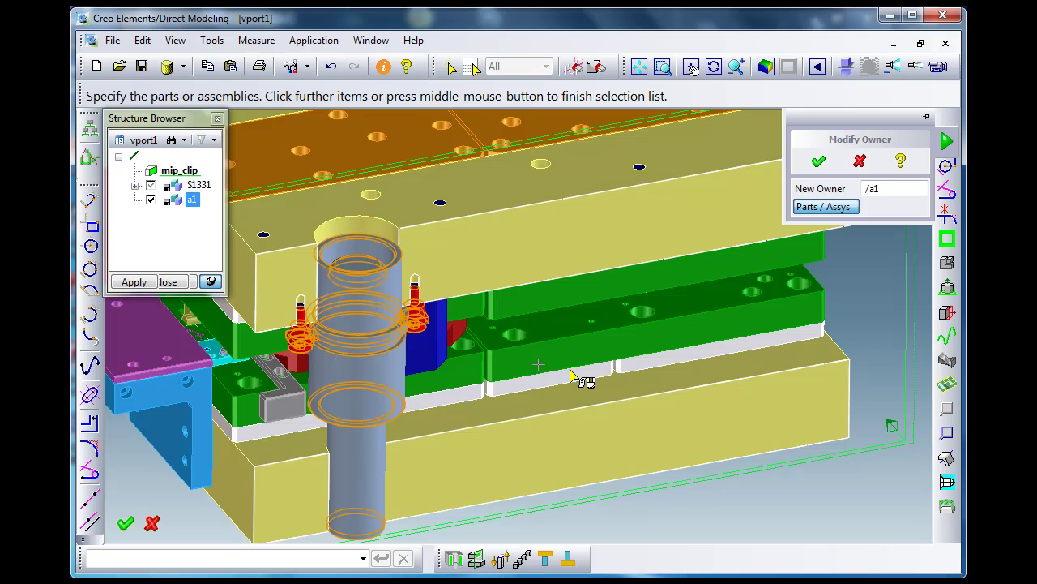
middle_click(857, 319)
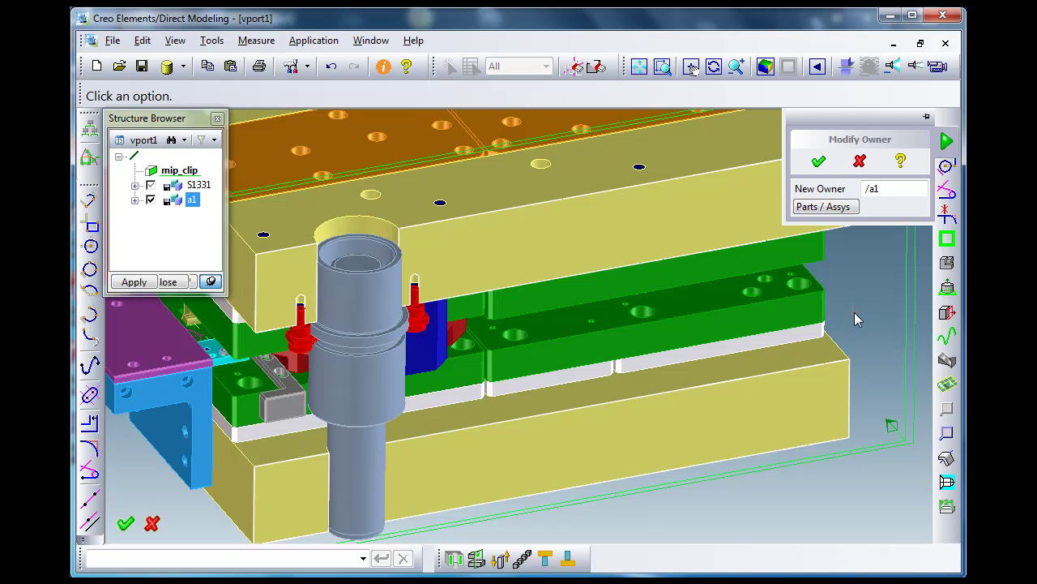
click(151, 200)
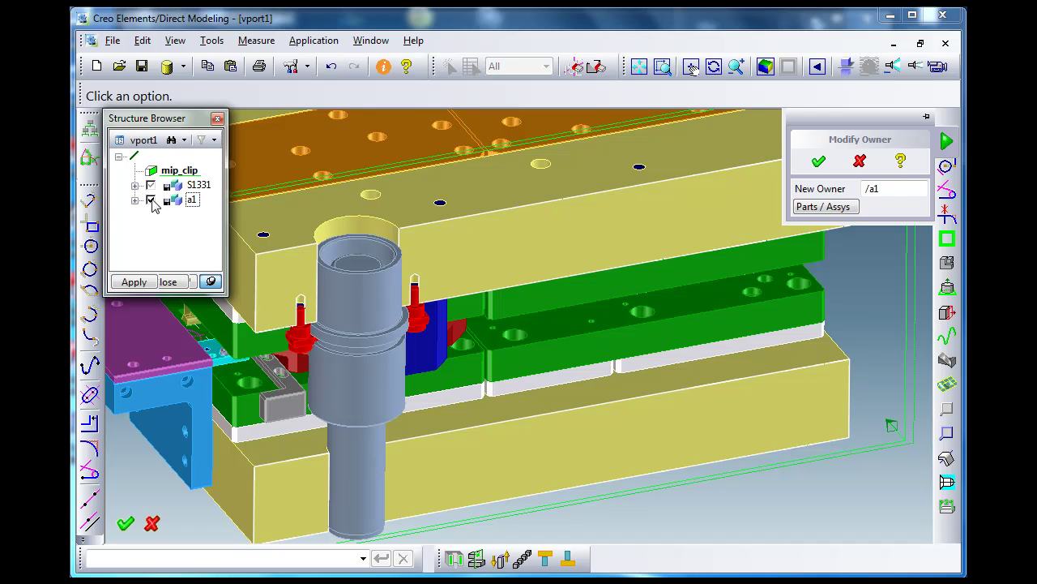
click(818, 160)
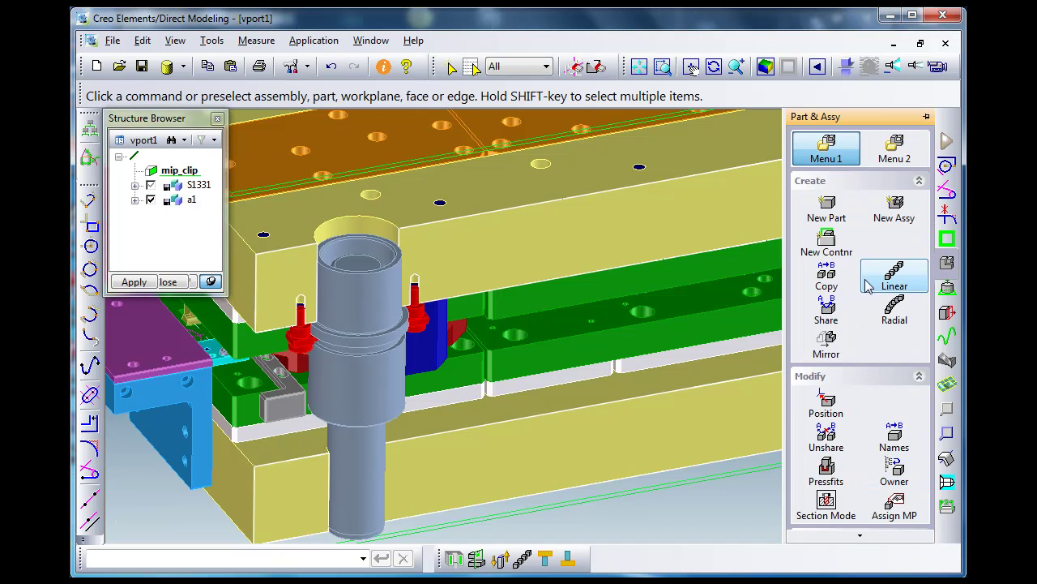
Create a shared copy of assembly a1, positioned by two points about 209.6 away along the cut edge of the upper plate.
click(839, 308)
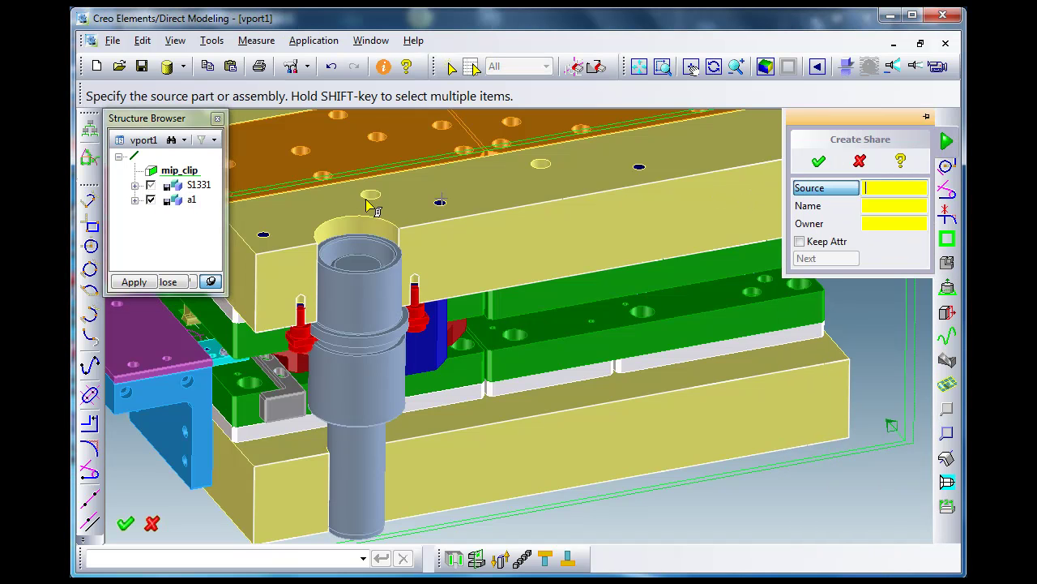
click(190, 200)
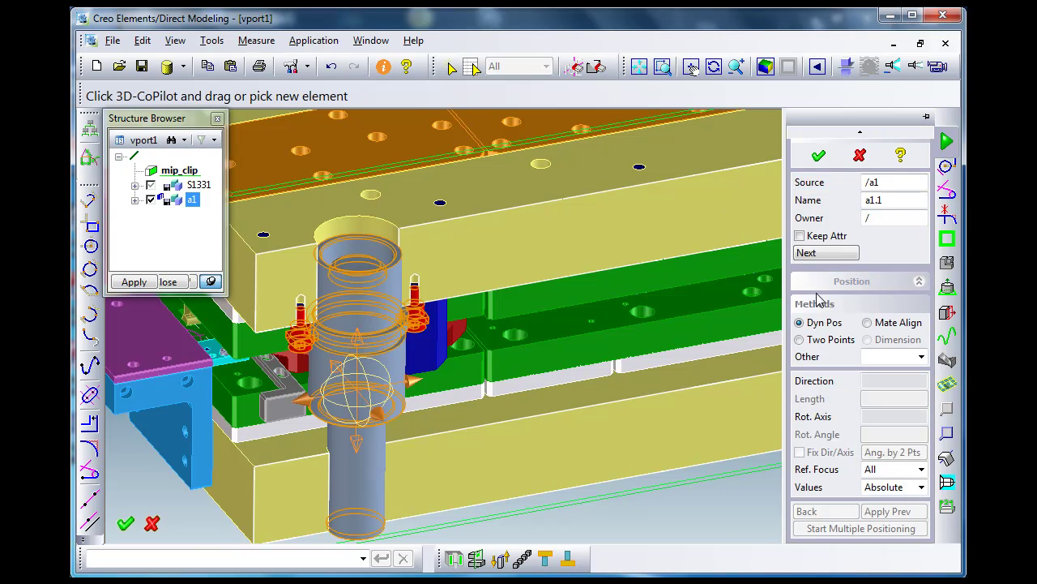
click(800, 340)
click(381, 220)
middle_drag(710, 213, 583, 211)
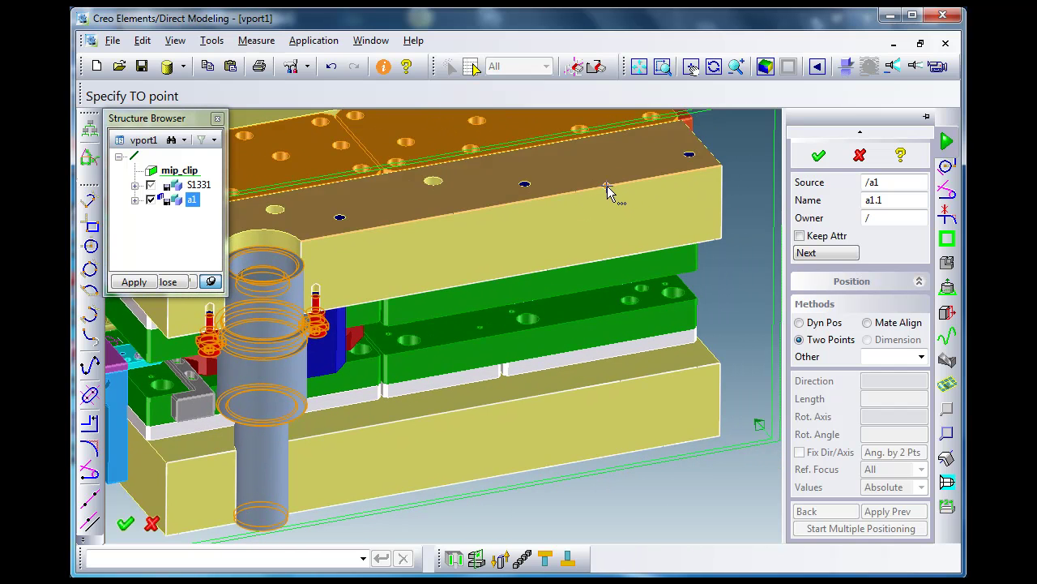
click(600, 193)
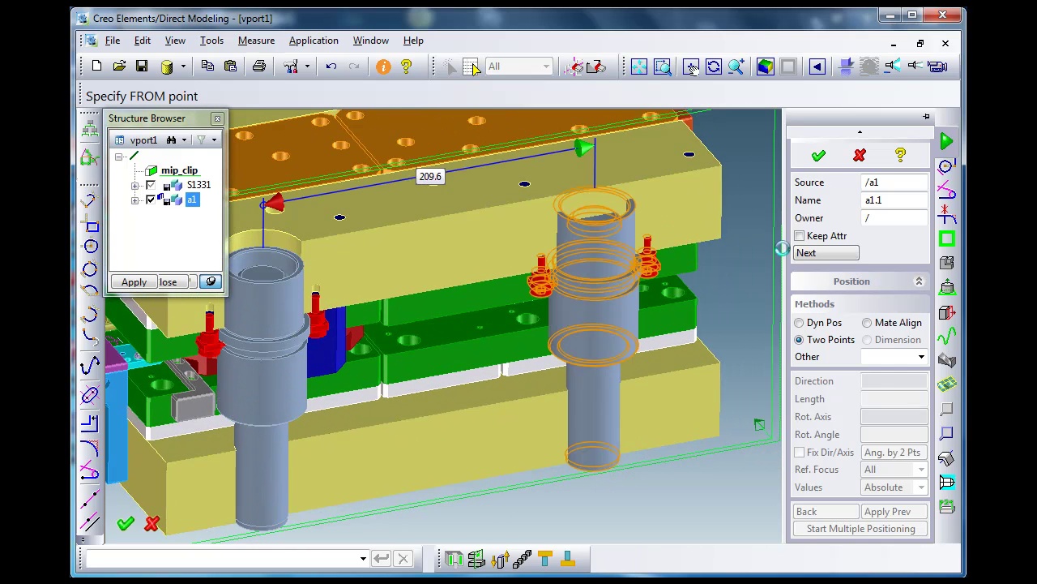
click(819, 156)
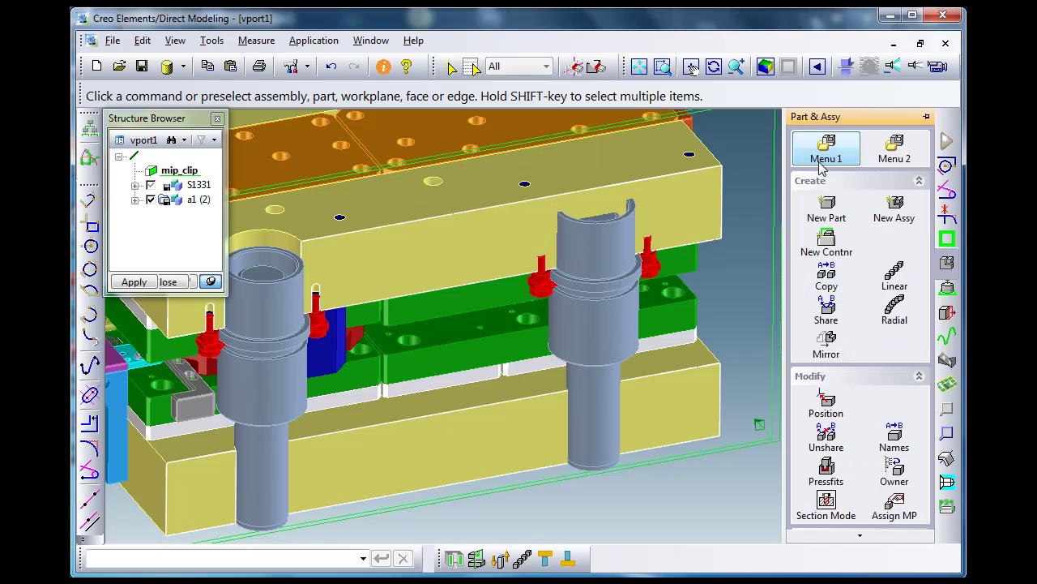
Check the shared copy by toggling the mip_clip section and the visibility of a1.1.
click(191, 172)
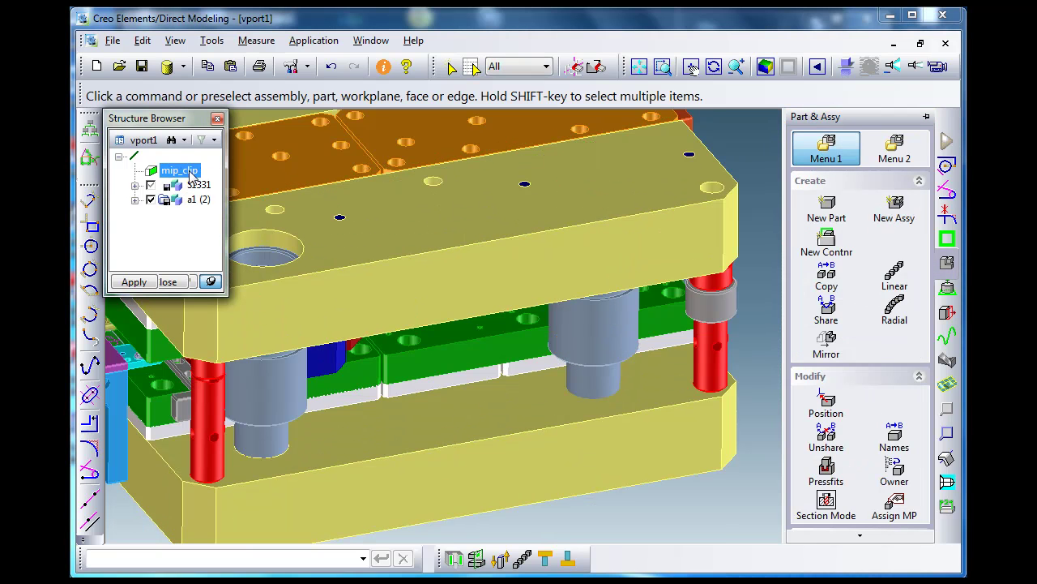
double_click(180, 172)
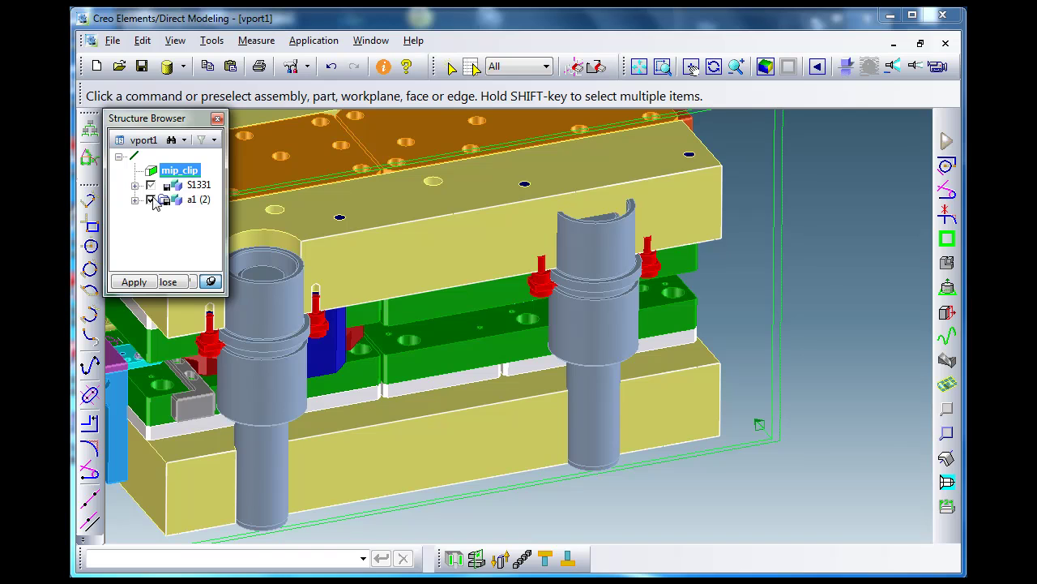
click(135, 200)
click(168, 229)
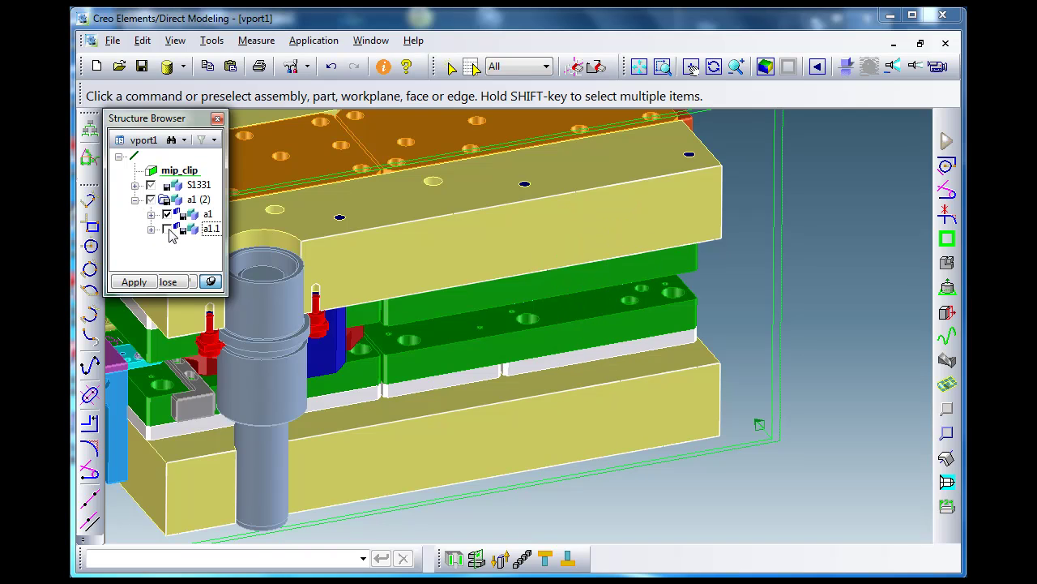
click(167, 230)
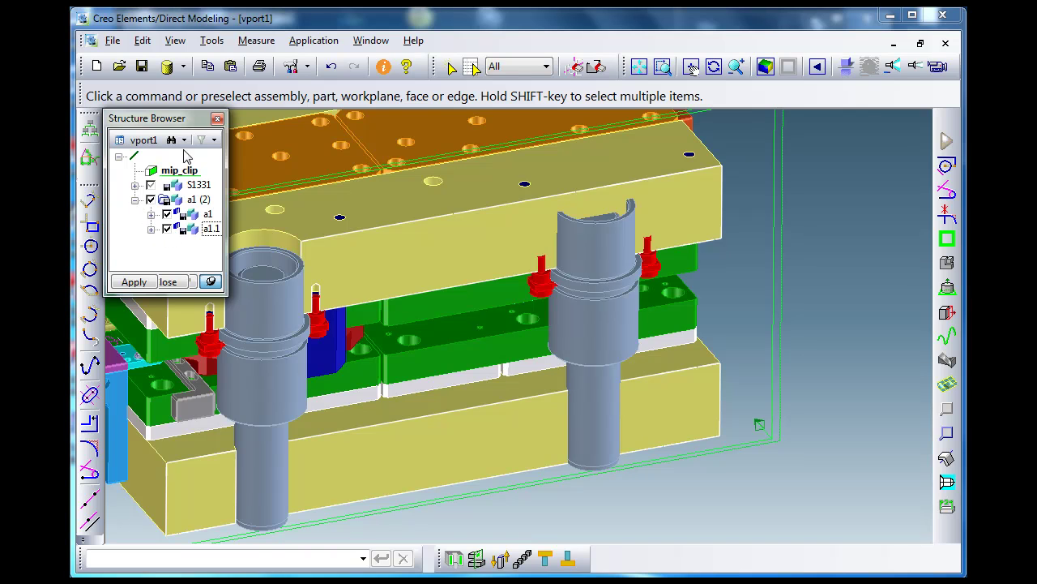
Switch to ProgressivePower.Die, start applying automatic actions and load all actions defined in the shared assembly a1.1.
click(314, 40)
click(355, 107)
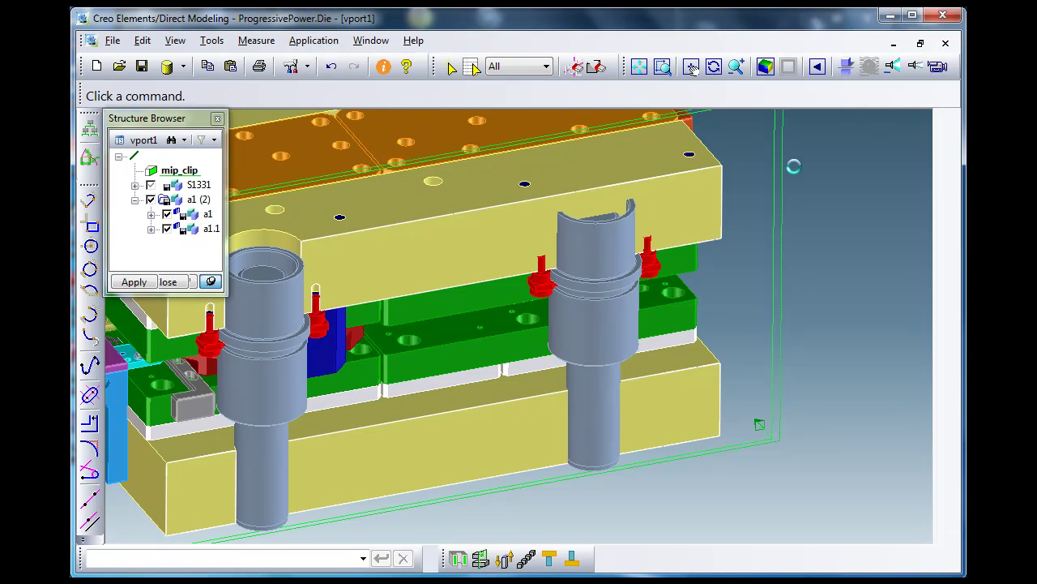
click(945, 191)
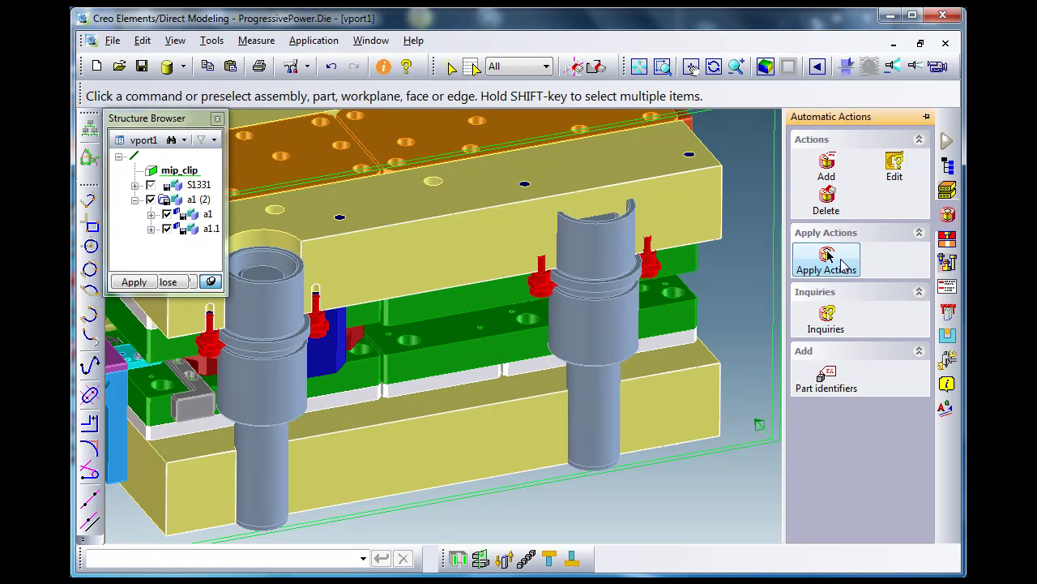
click(826, 257)
drag(729, 121, 464, 125)
click(627, 233)
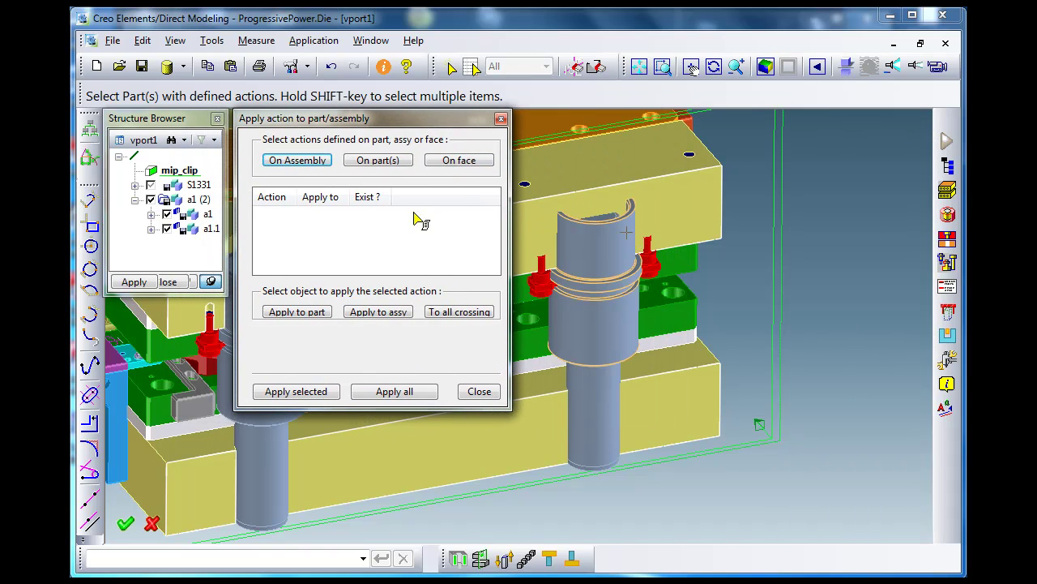
click(307, 165)
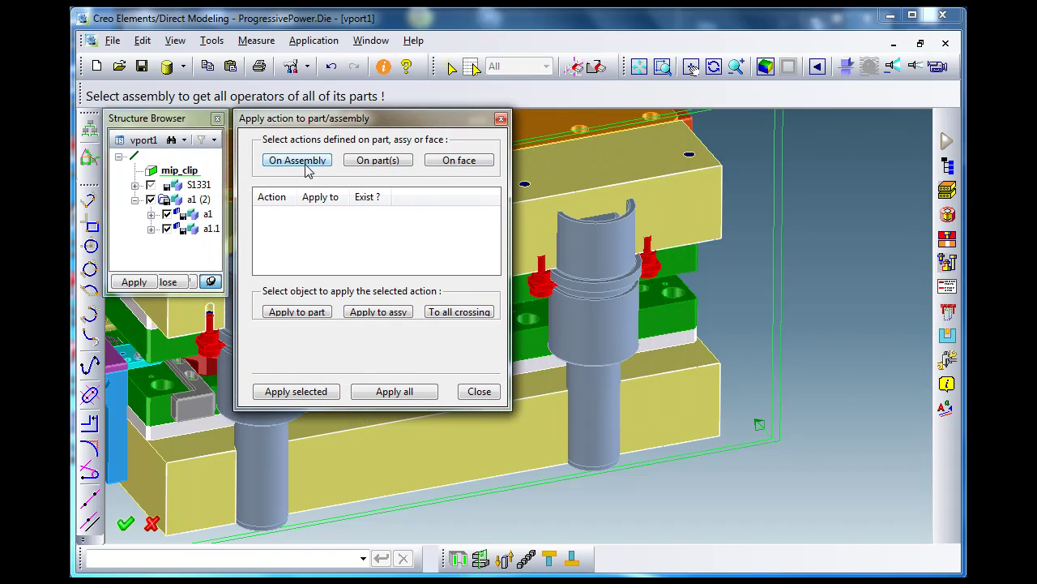
click(209, 229)
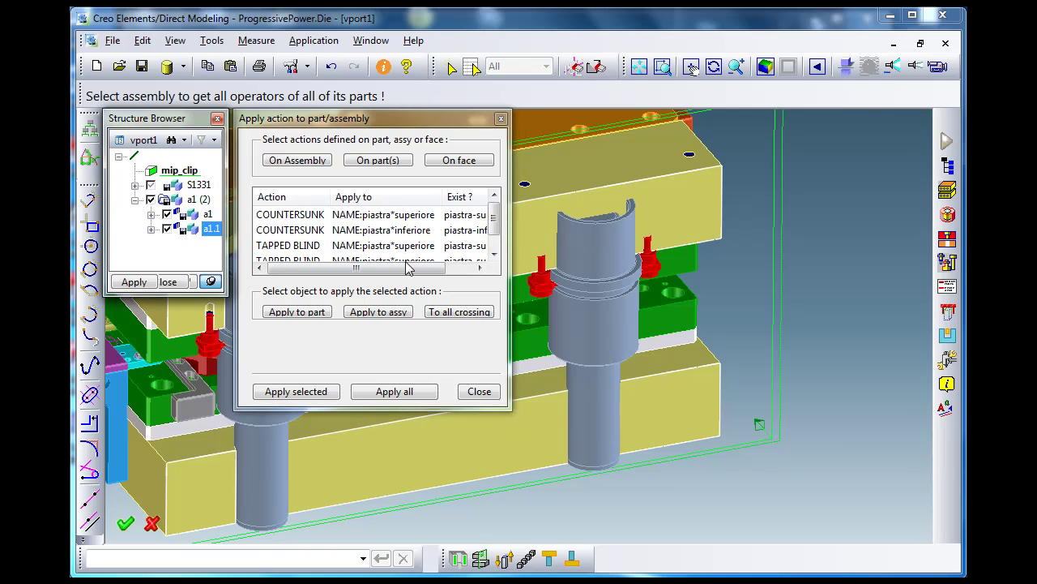
Review the listed actions with their target plates, apply all of them for a1.1 and close the action dialog.
drag(394, 267, 459, 268)
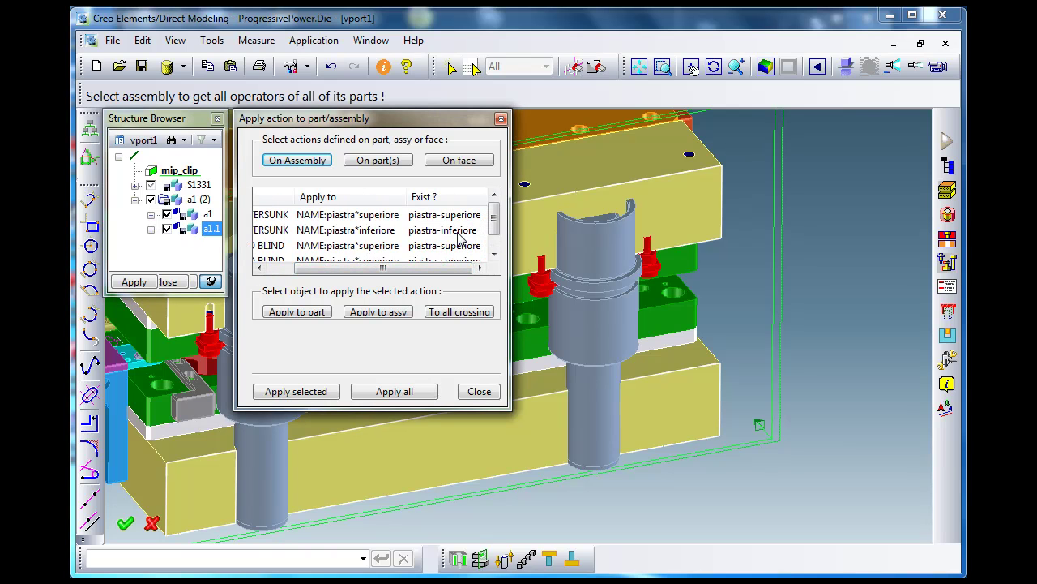
scroll(493, 229, down, 1)
scroll(482, 225, up, 1)
drag(333, 267, 288, 269)
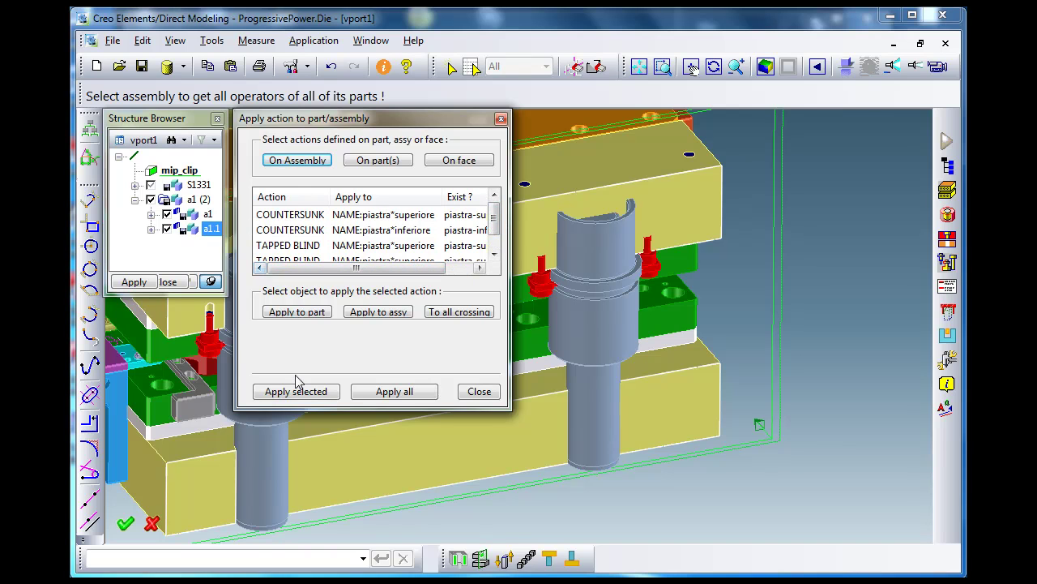
click(392, 393)
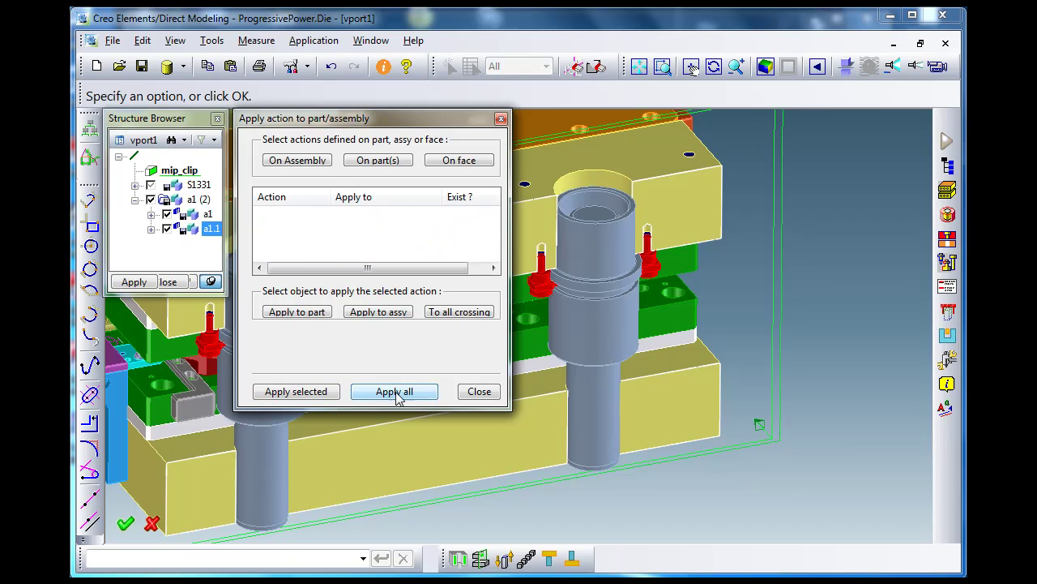
click(479, 393)
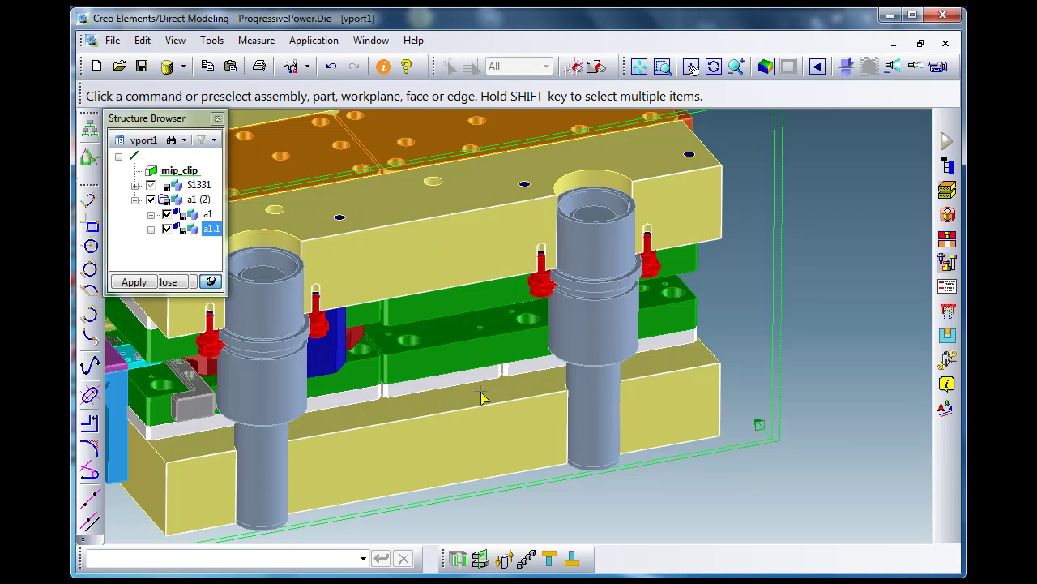
Check the plate cutouts by toggling a1.1's visibility with the mip_clip section on and off, and close the structure browser.
click(167, 231)
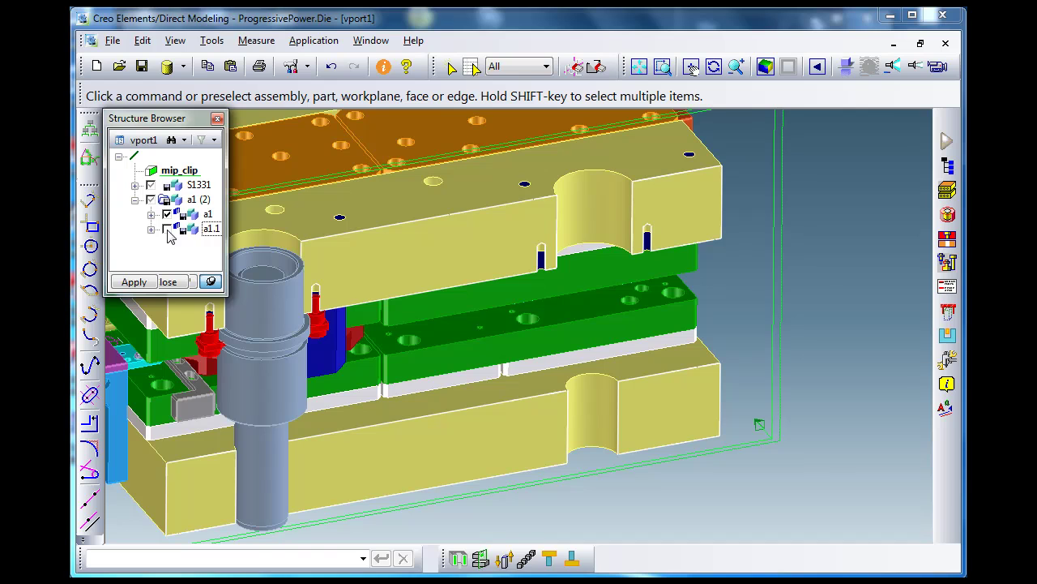
click(167, 231)
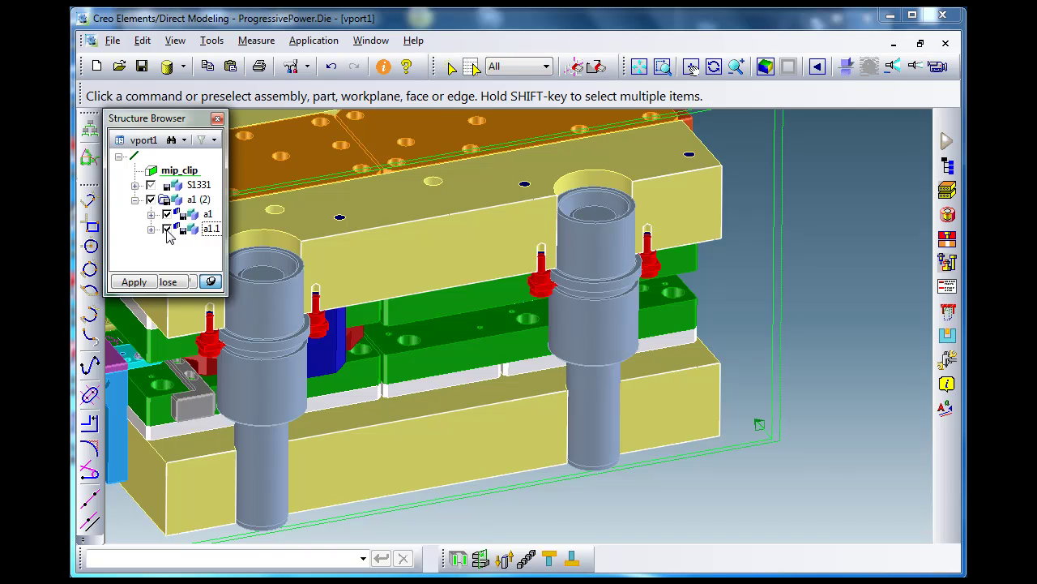
click(166, 171)
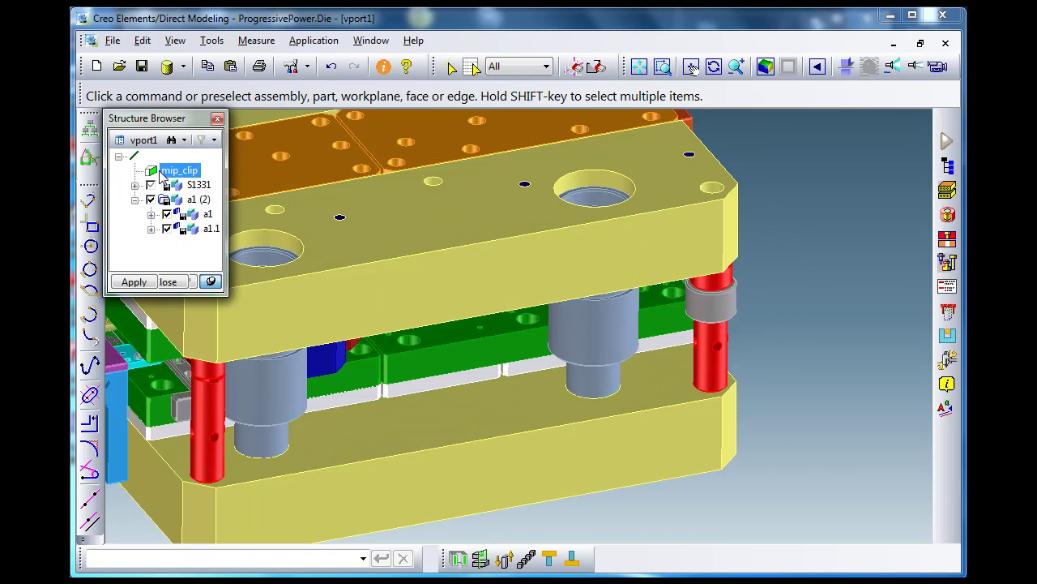
click(168, 230)
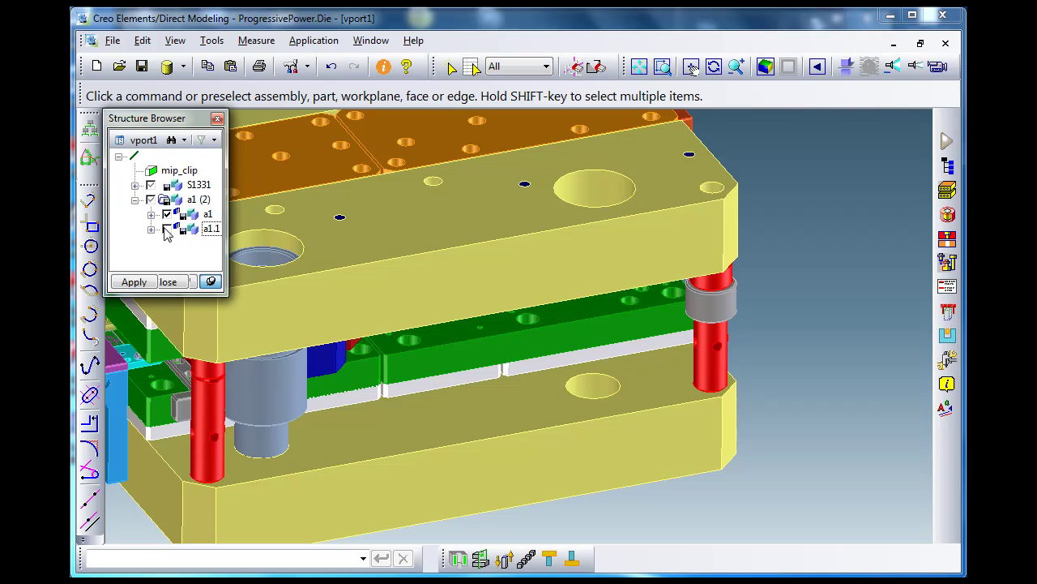
click(167, 230)
middle_drag(531, 466, 586, 359)
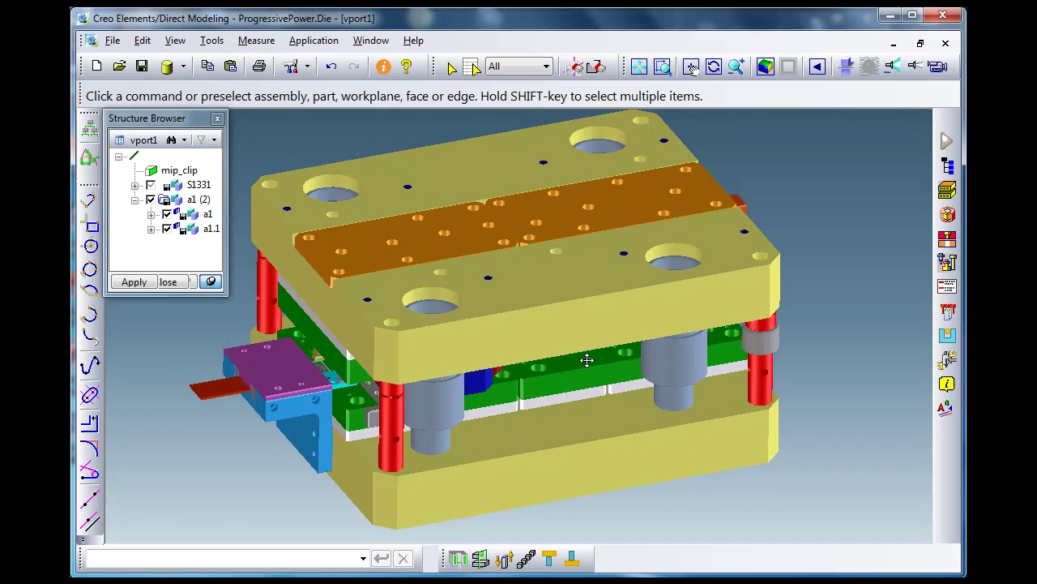
click(173, 282)
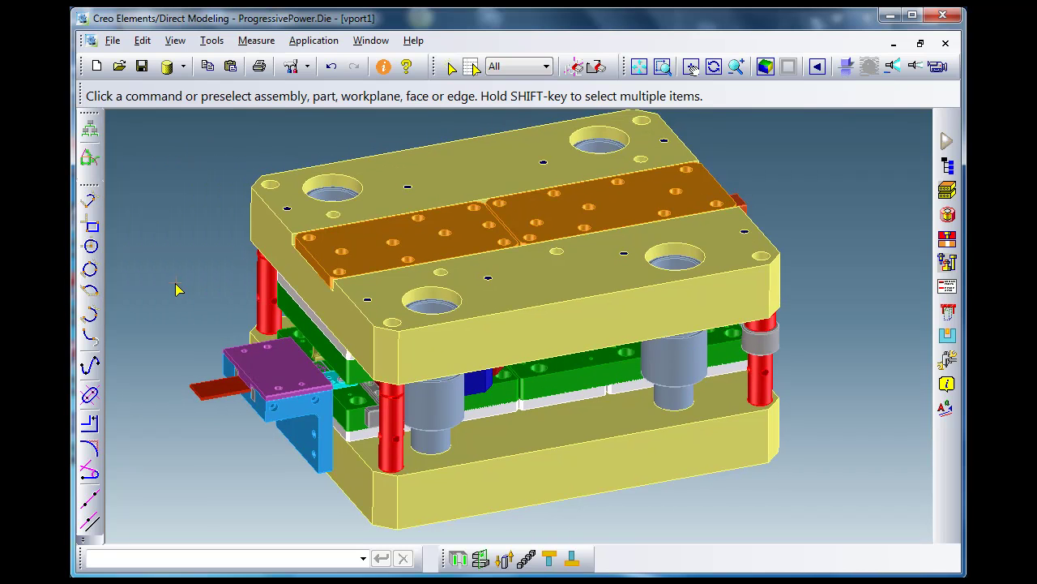
middle_drag(722, 405, 618, 419)
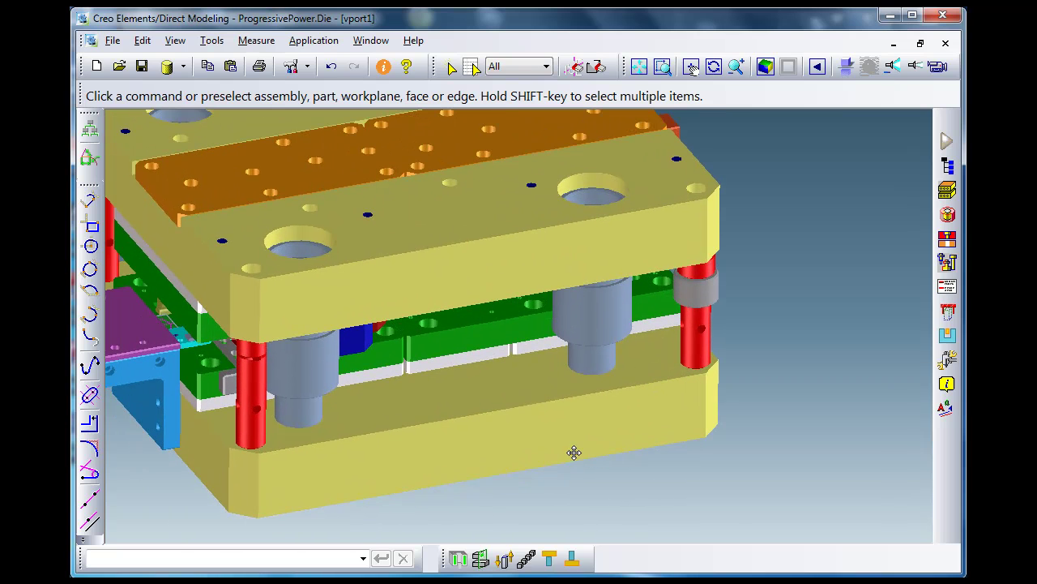